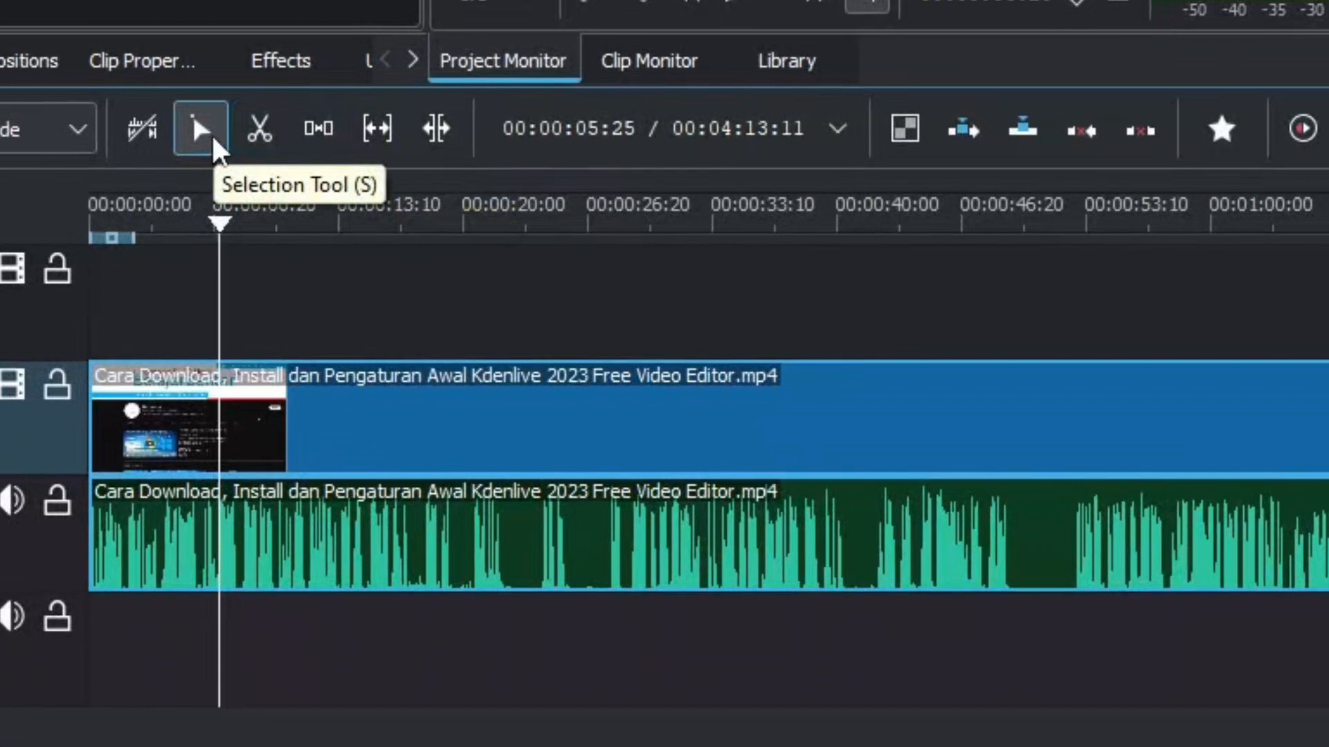
Try moving the video clip around on the timeline with the Selection tool
left_click_drag(414, 450, 327, 429)
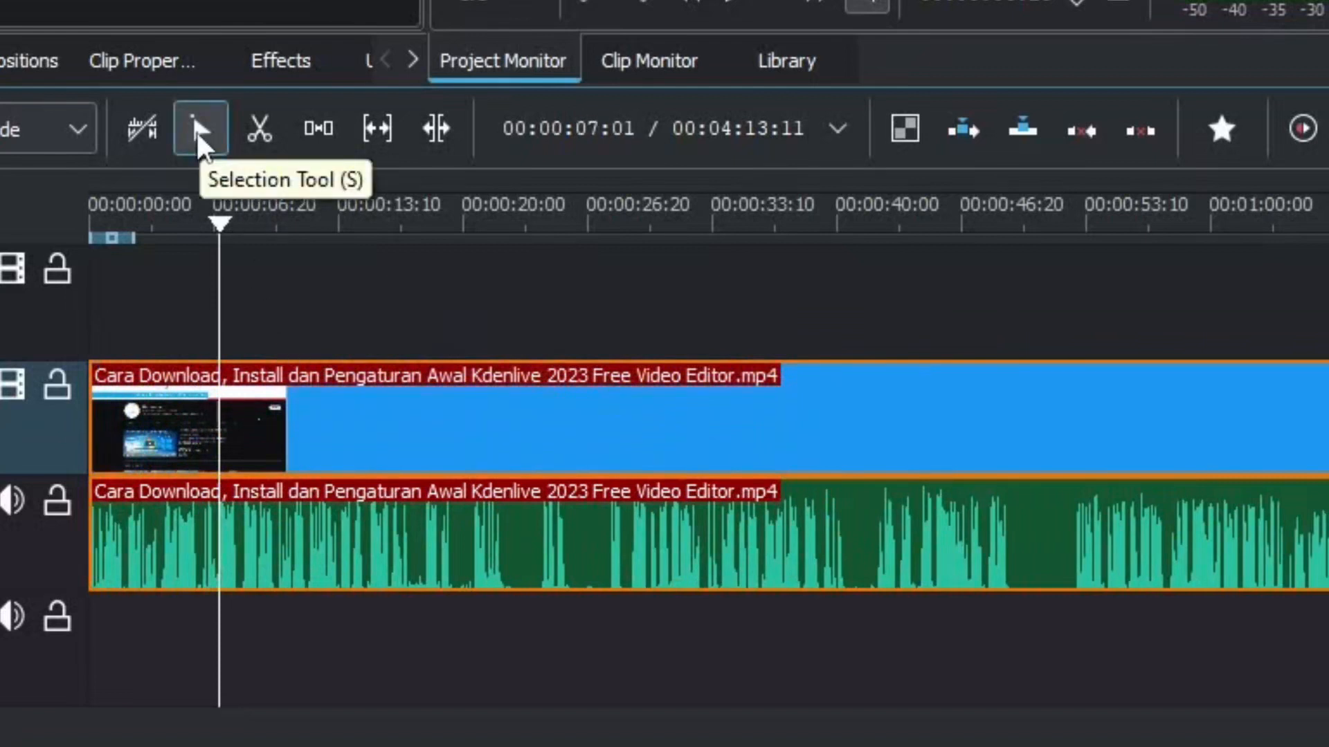
left_click(197, 131)
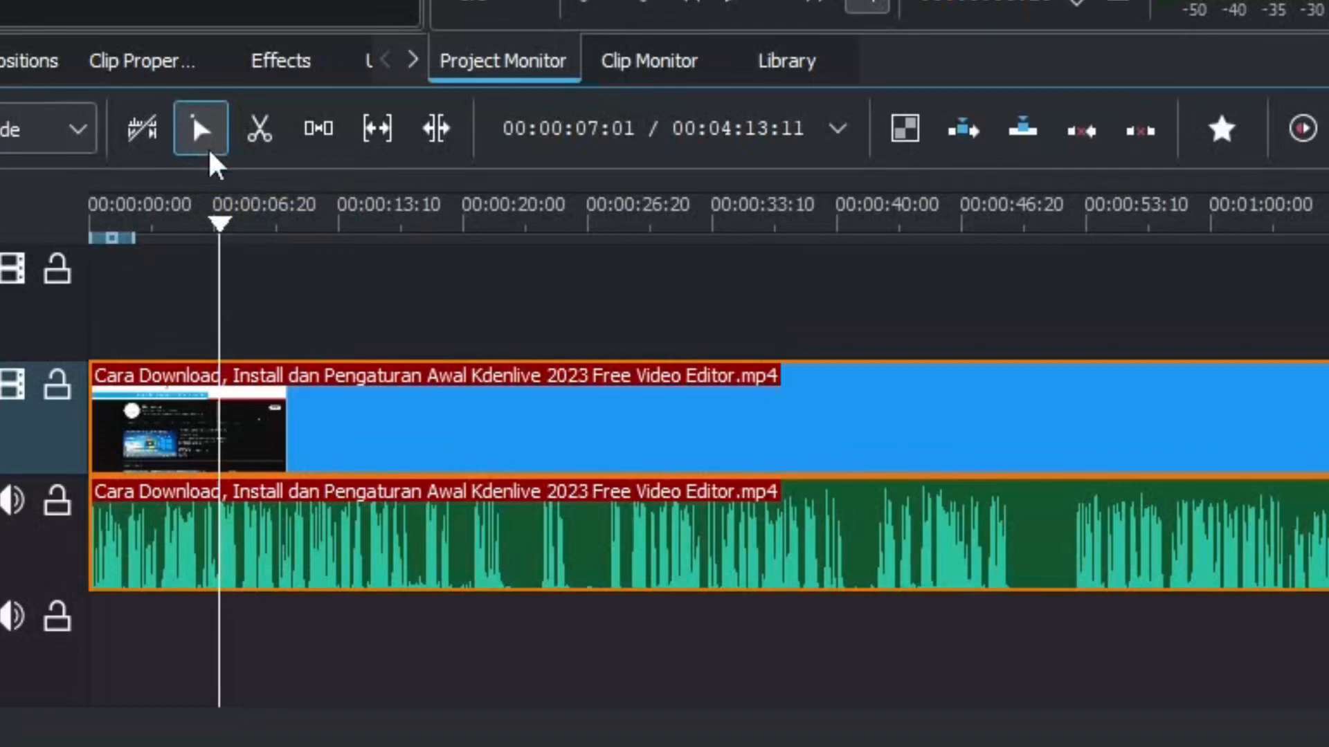
left_click_drag(390, 458, 162, 396)
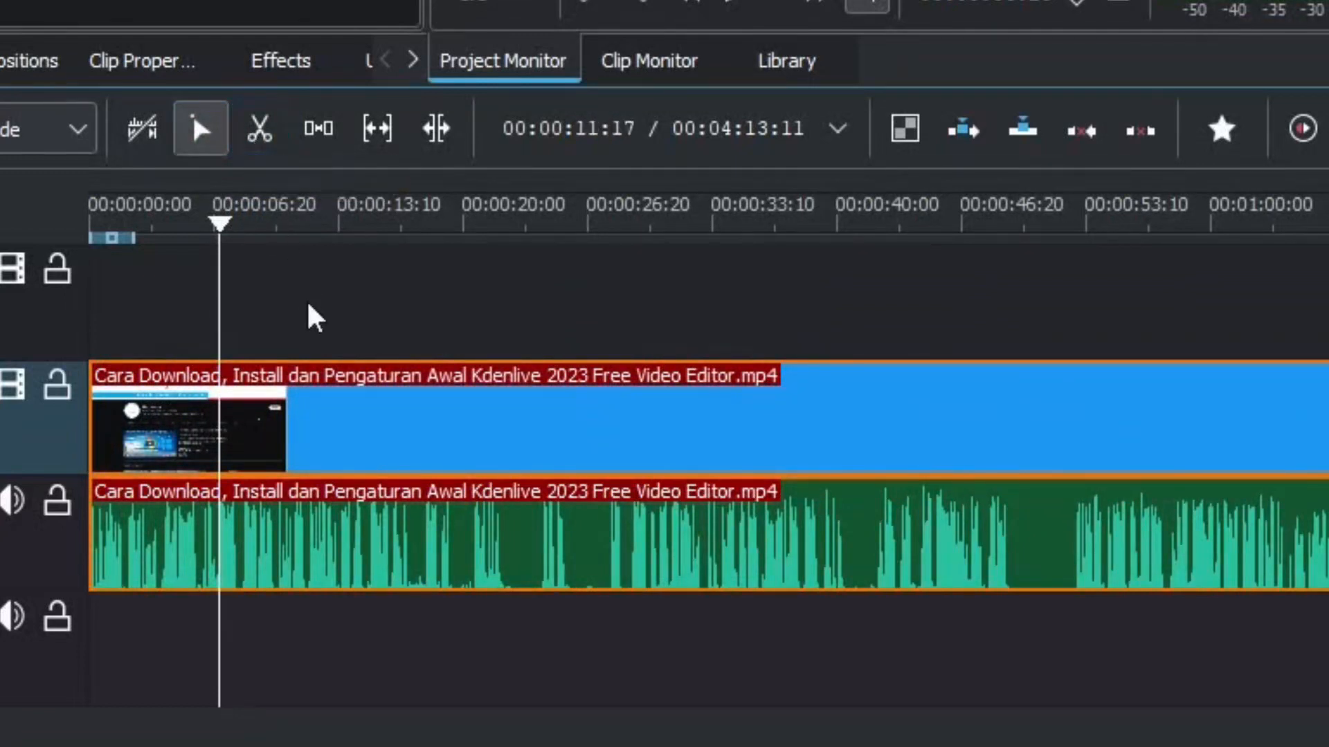
Split the video clip at seven points between about 15 and 40 seconds with the Razor tool
left_click(258, 135)
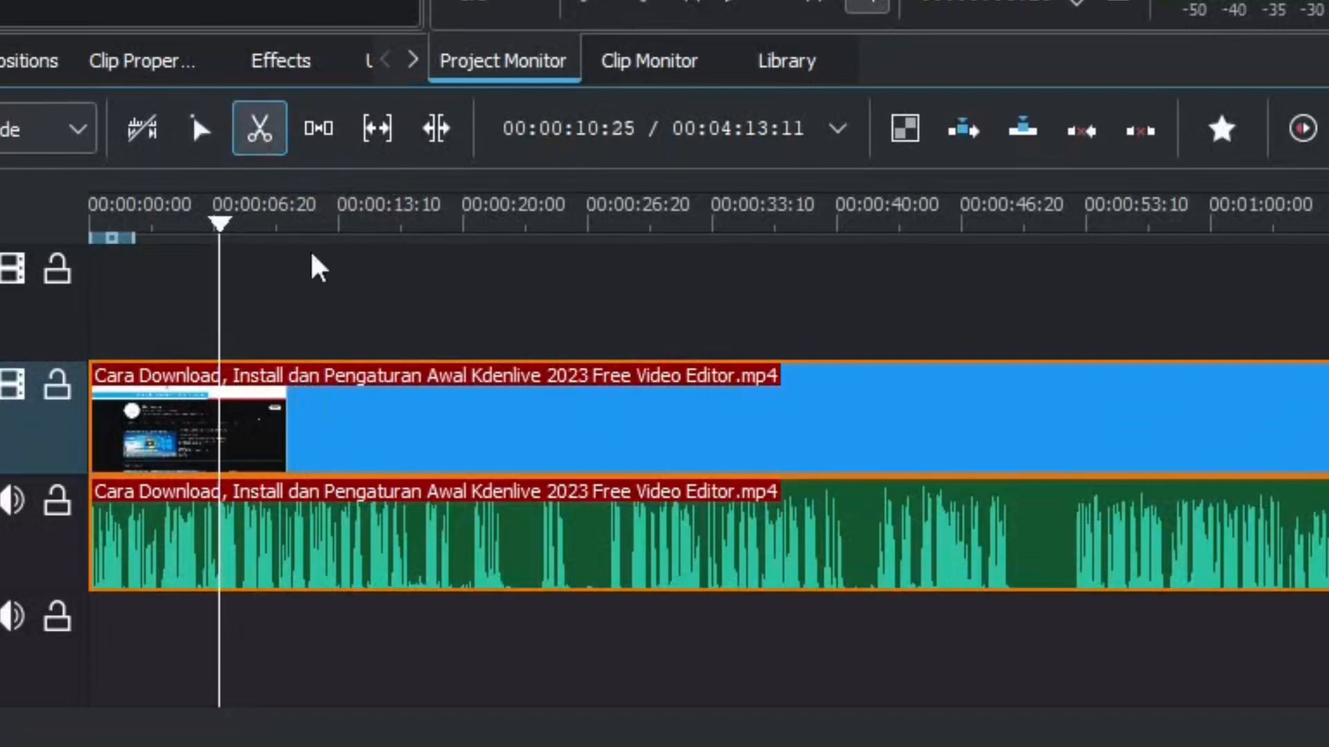
left_click(365, 415)
left_click(411, 408)
left_click(466, 394)
left_click(539, 394)
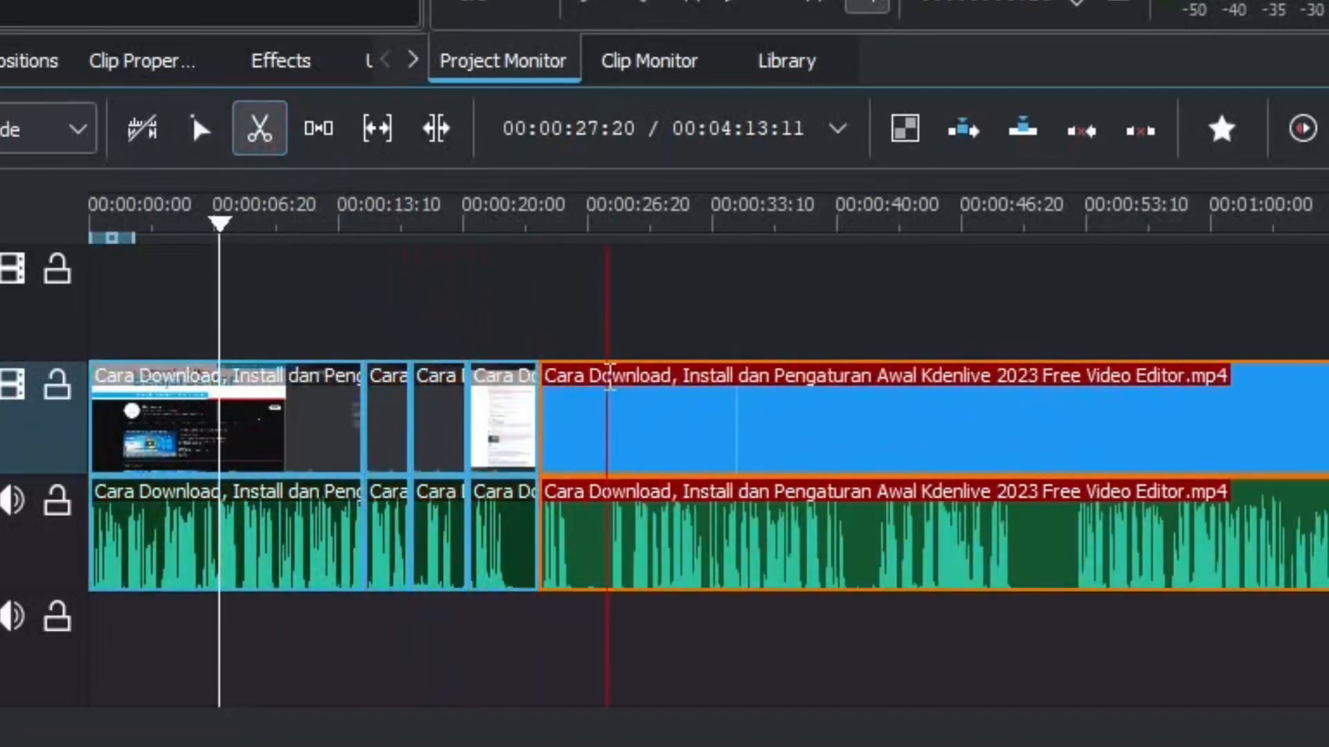
left_click(607, 391)
left_click(728, 373)
left_click(837, 370)
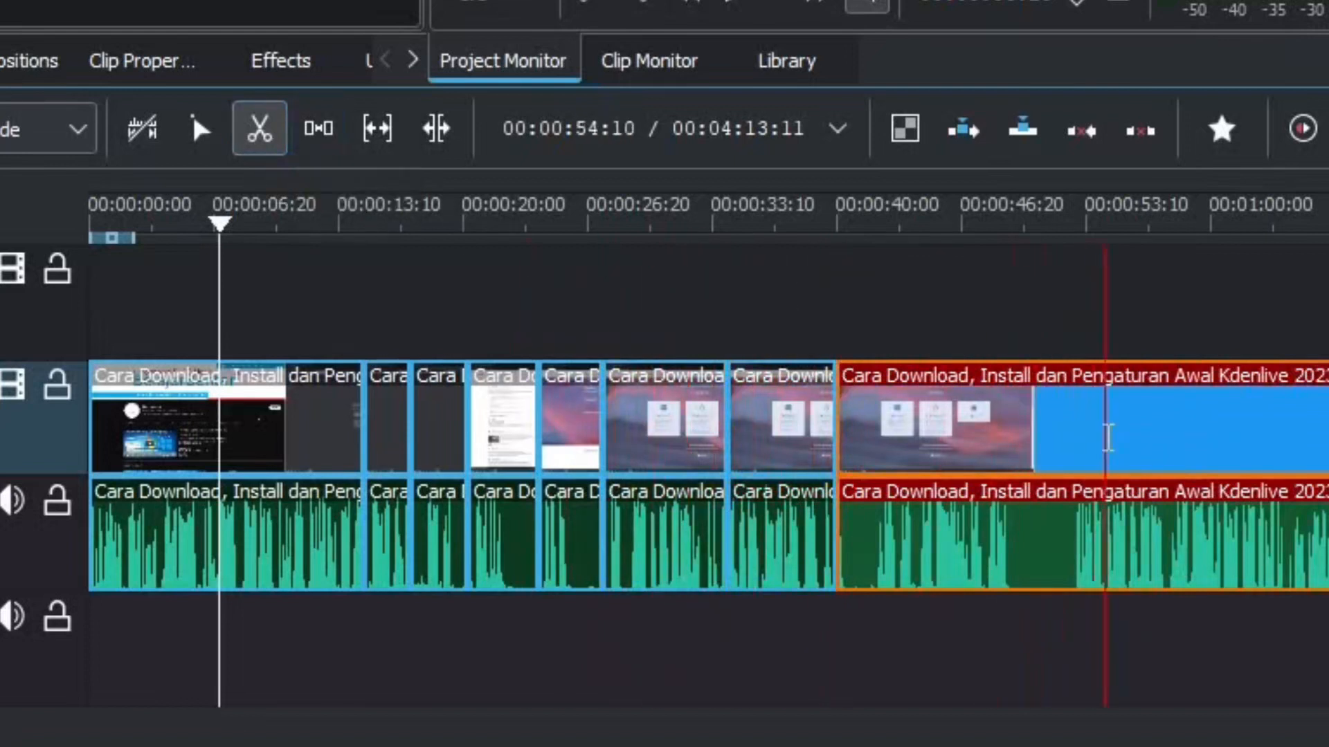
Cut the last segment at 00:00:50:22 with the Razor tool and return to the Selection tool
key("s")
key("x")
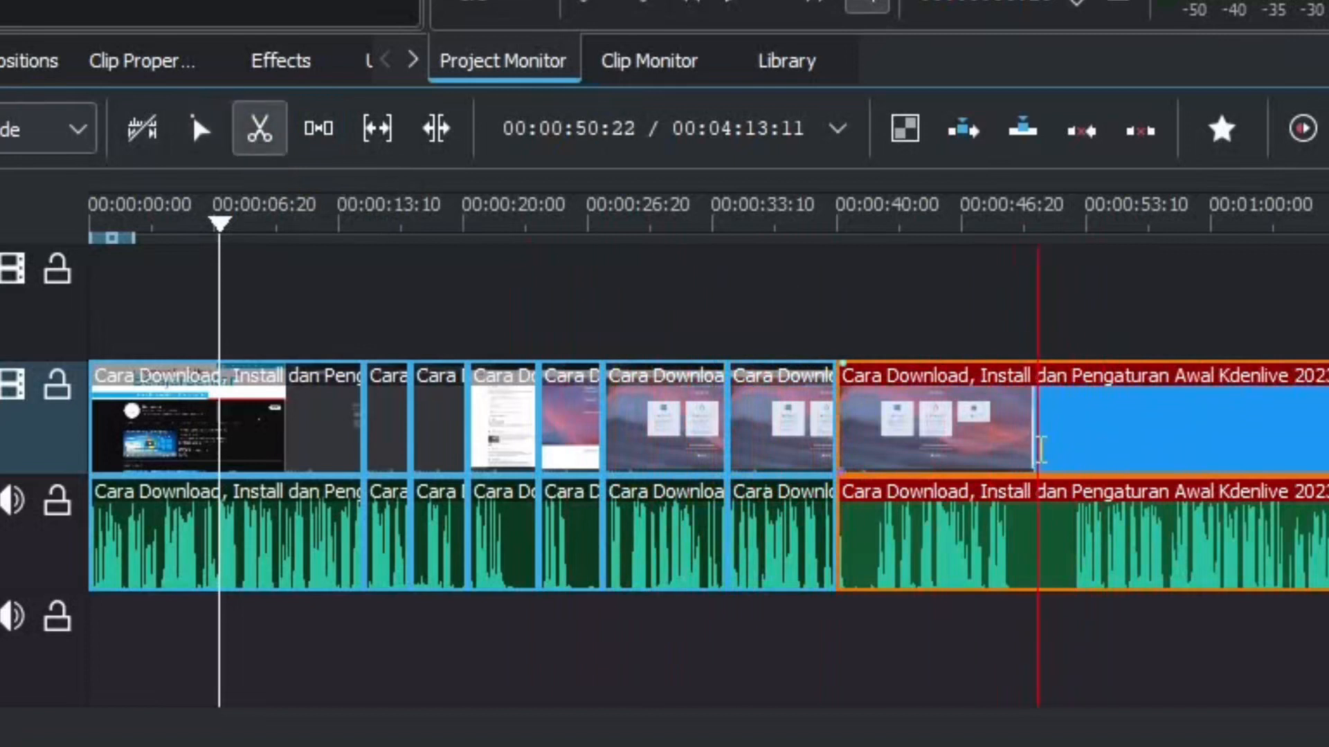
left_click(1038, 447)
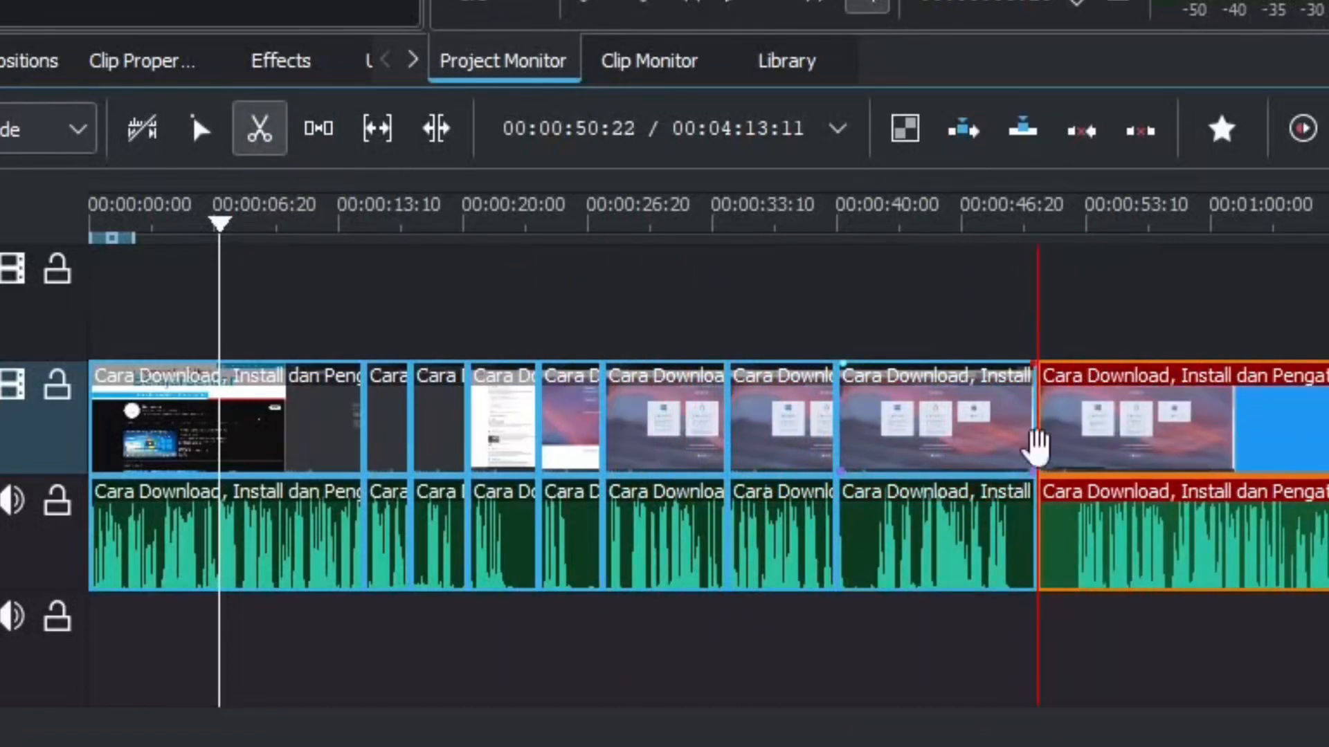
key("s")
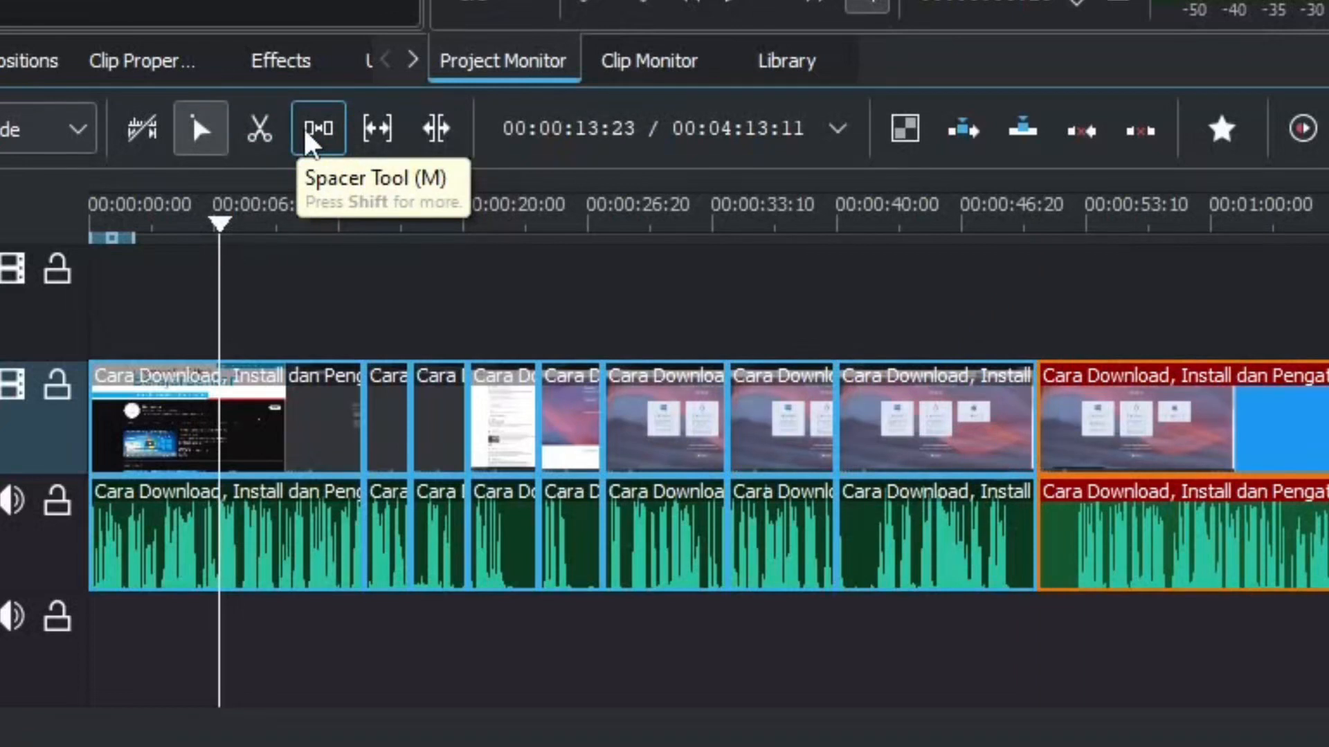
Open gaps between the cut clips with the Spacer tool and push the whole sequence later on the timeline
key("shift")
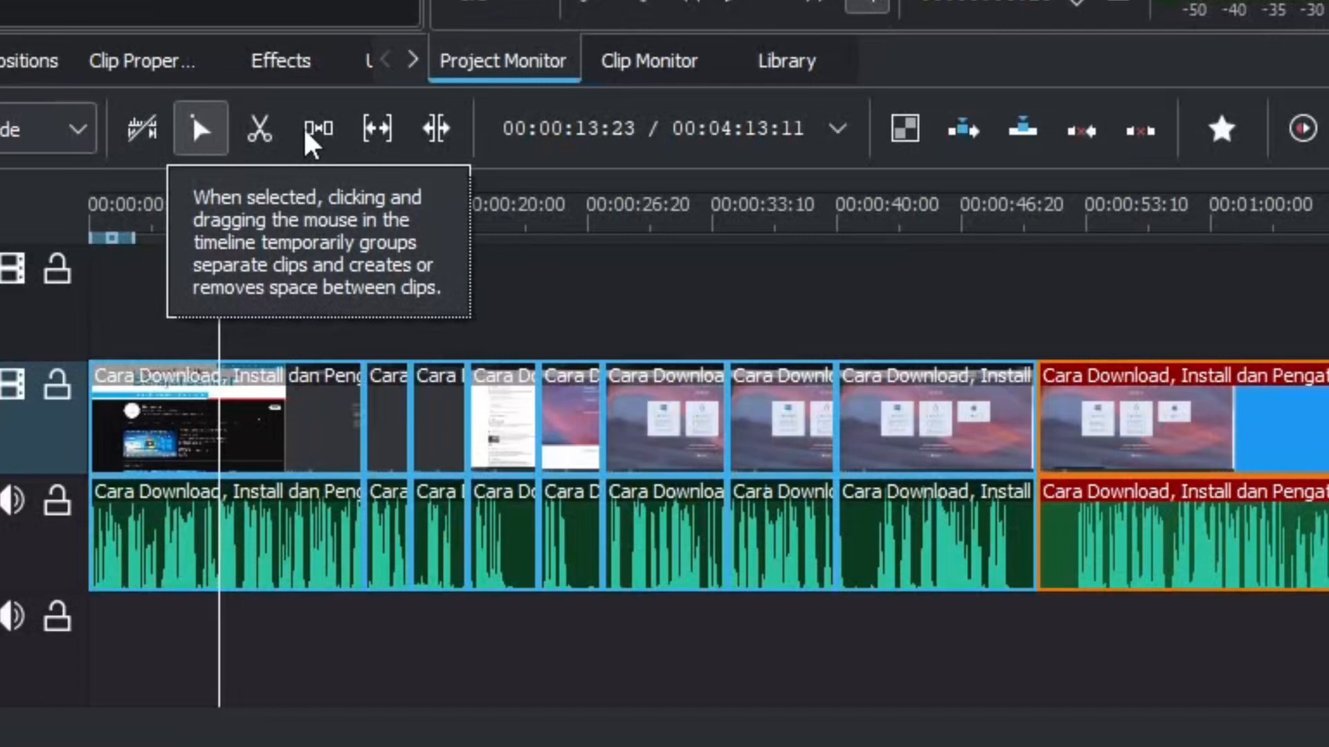
left_click(319, 130)
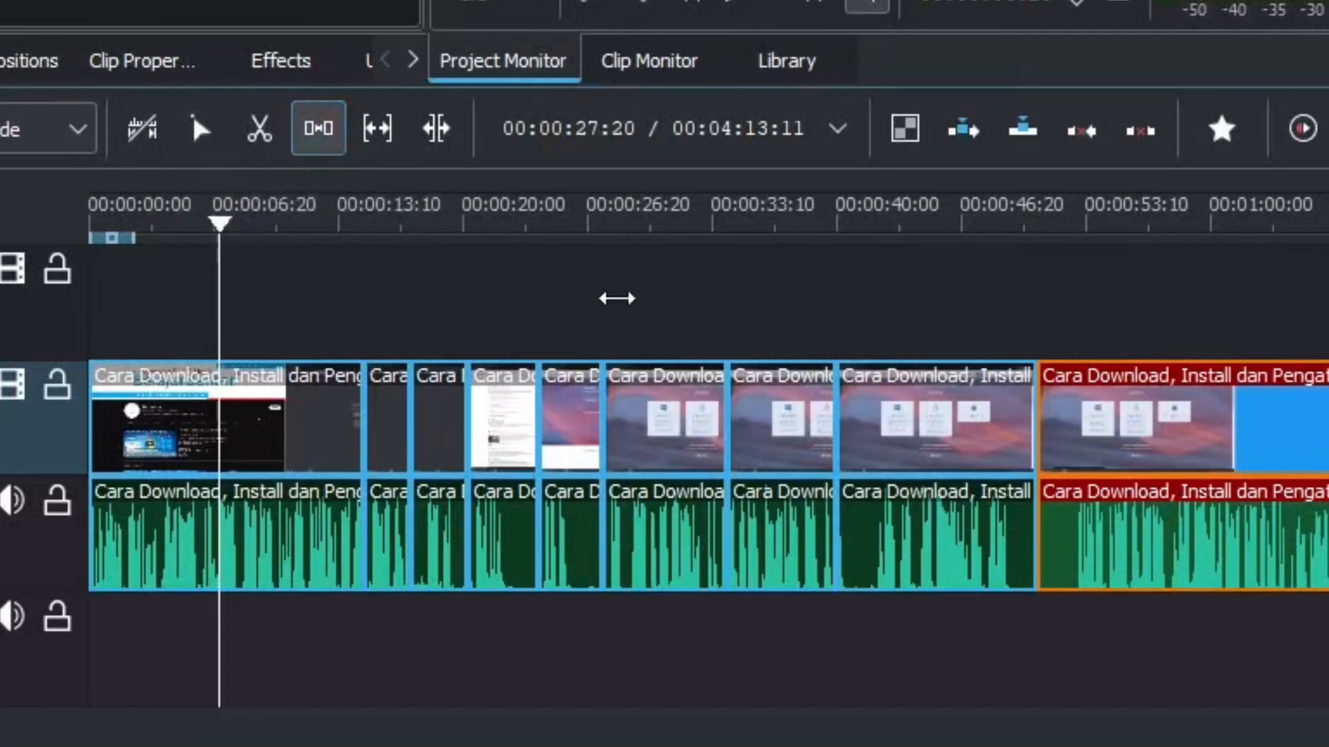
left_click_drag(646, 288, 1328, 288)
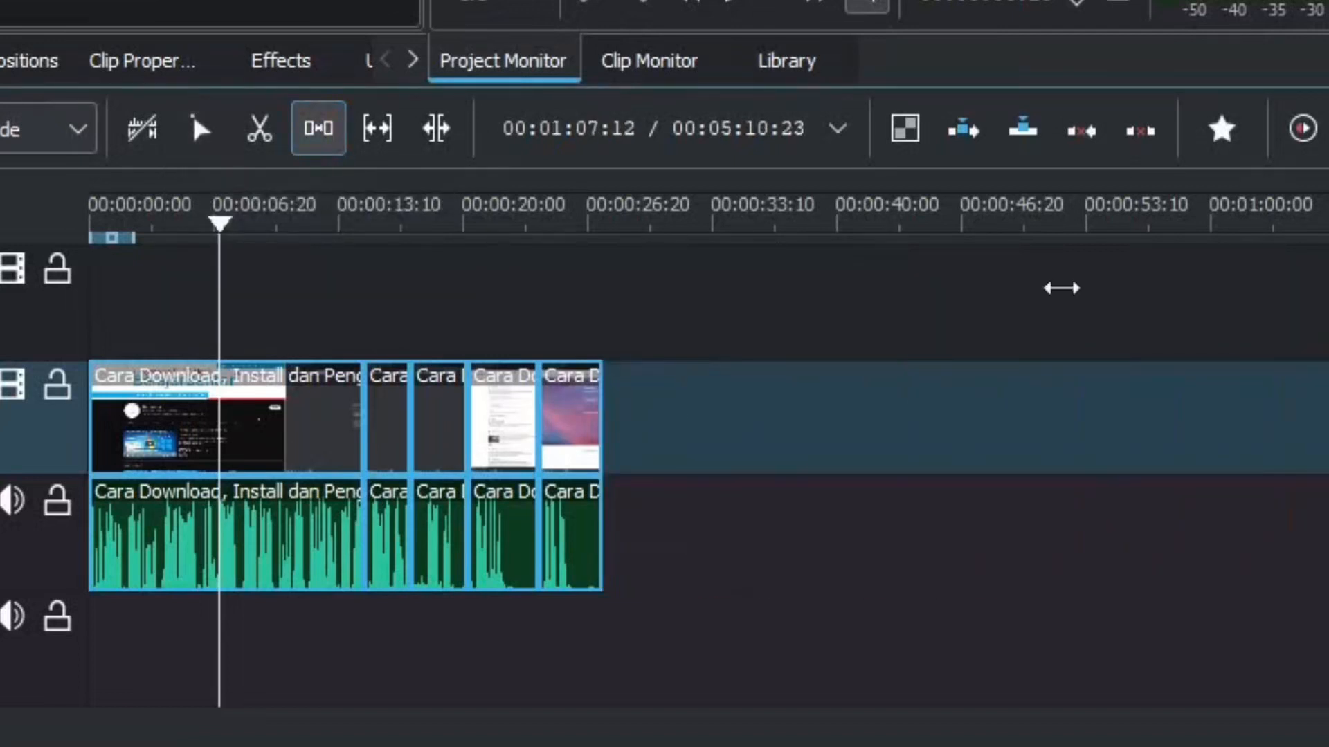
left_click_drag(614, 272, 1232, 285)
left_click_drag(429, 285, 828, 315)
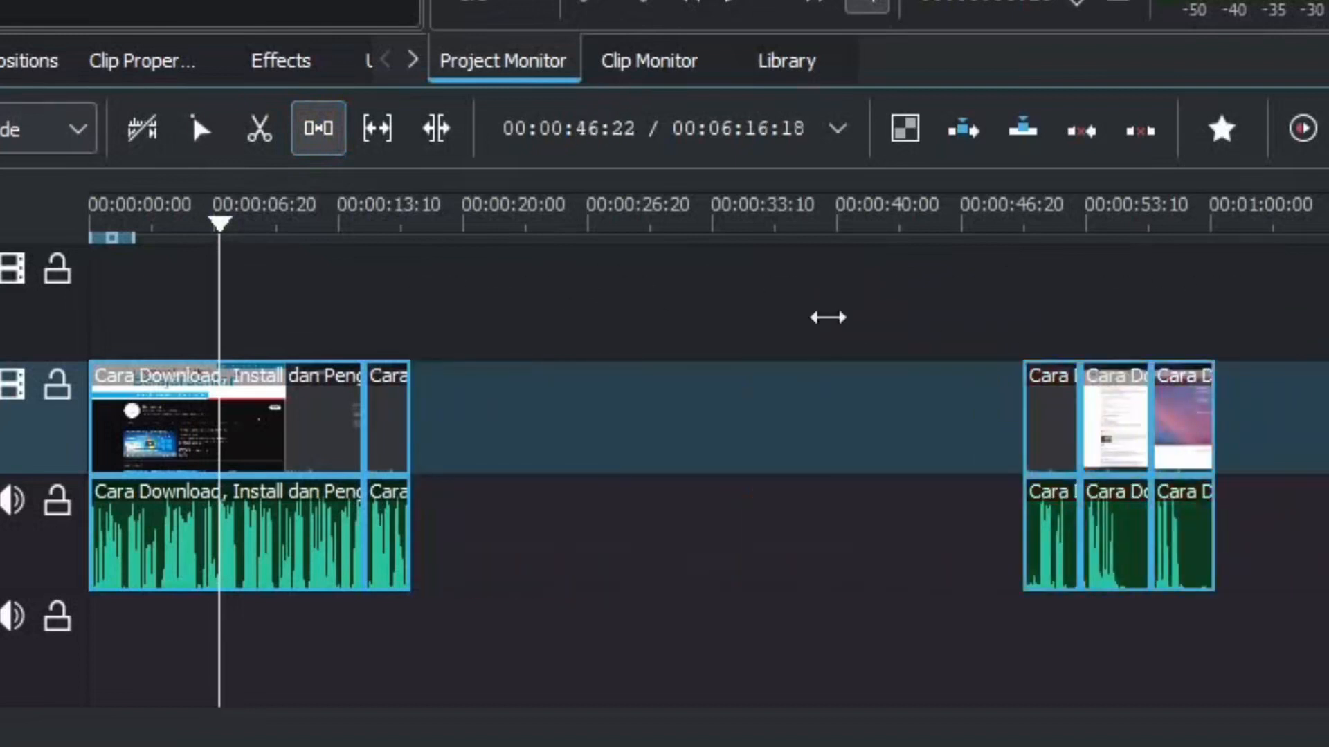
left_click_drag(249, 252, 1328, 294)
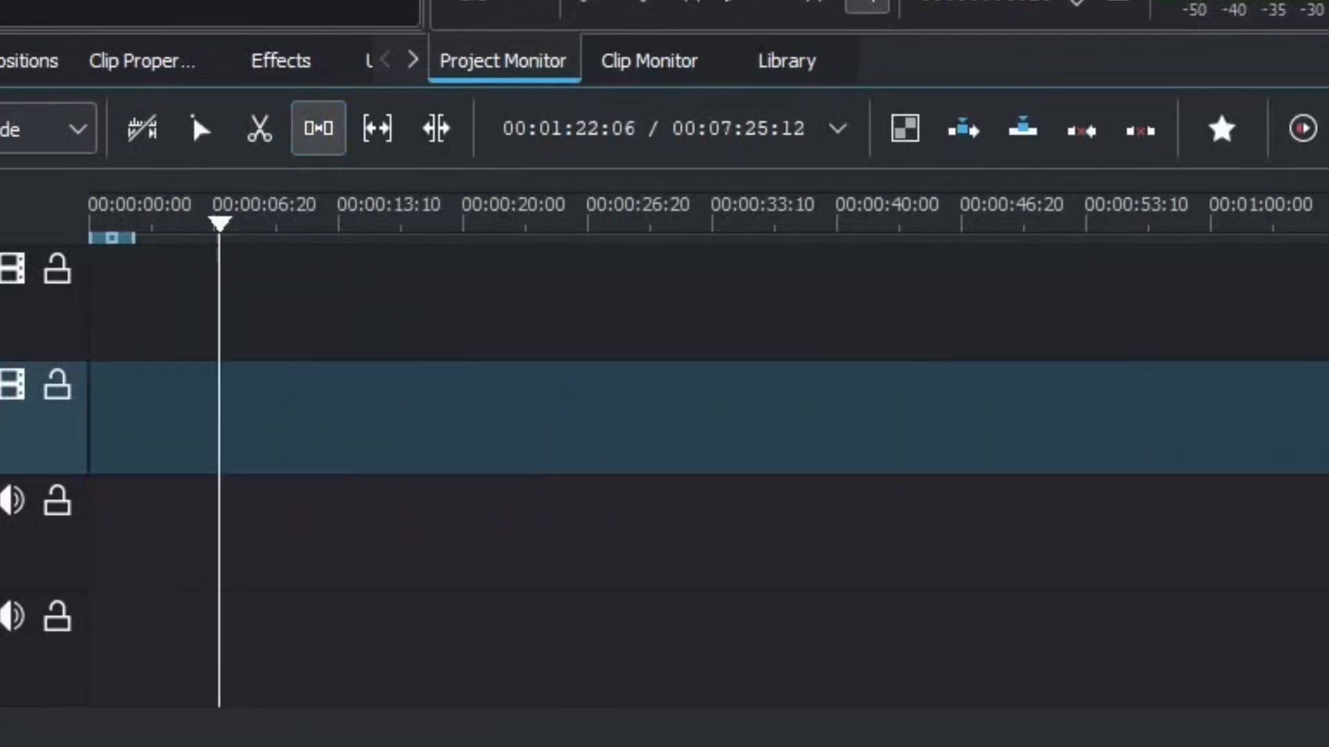
Undo the last spacing moves and shift the sixth and following clips together to start at about 54 seconds
key("ctrl+z")
key("ctrl+z")
key("ctrl+z")
key("ctrl+z")
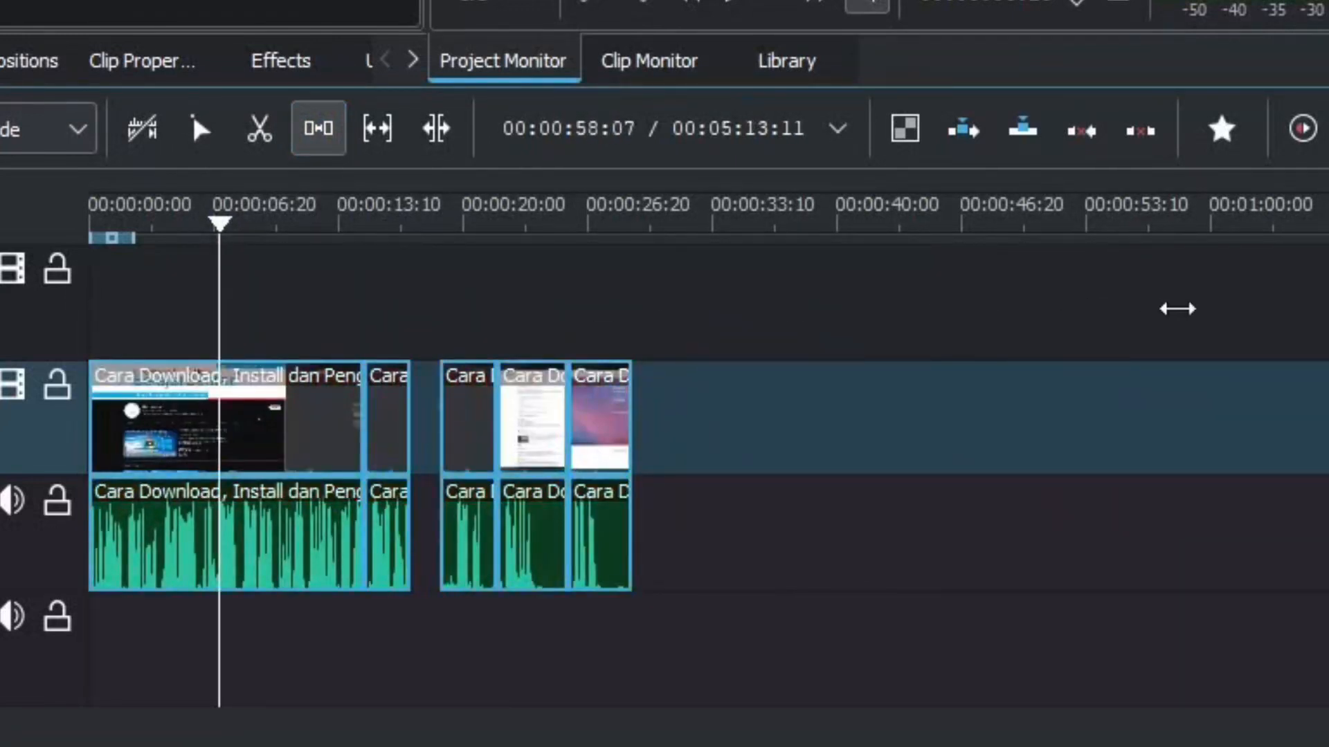
left_click_drag(1177, 308, 570, 311)
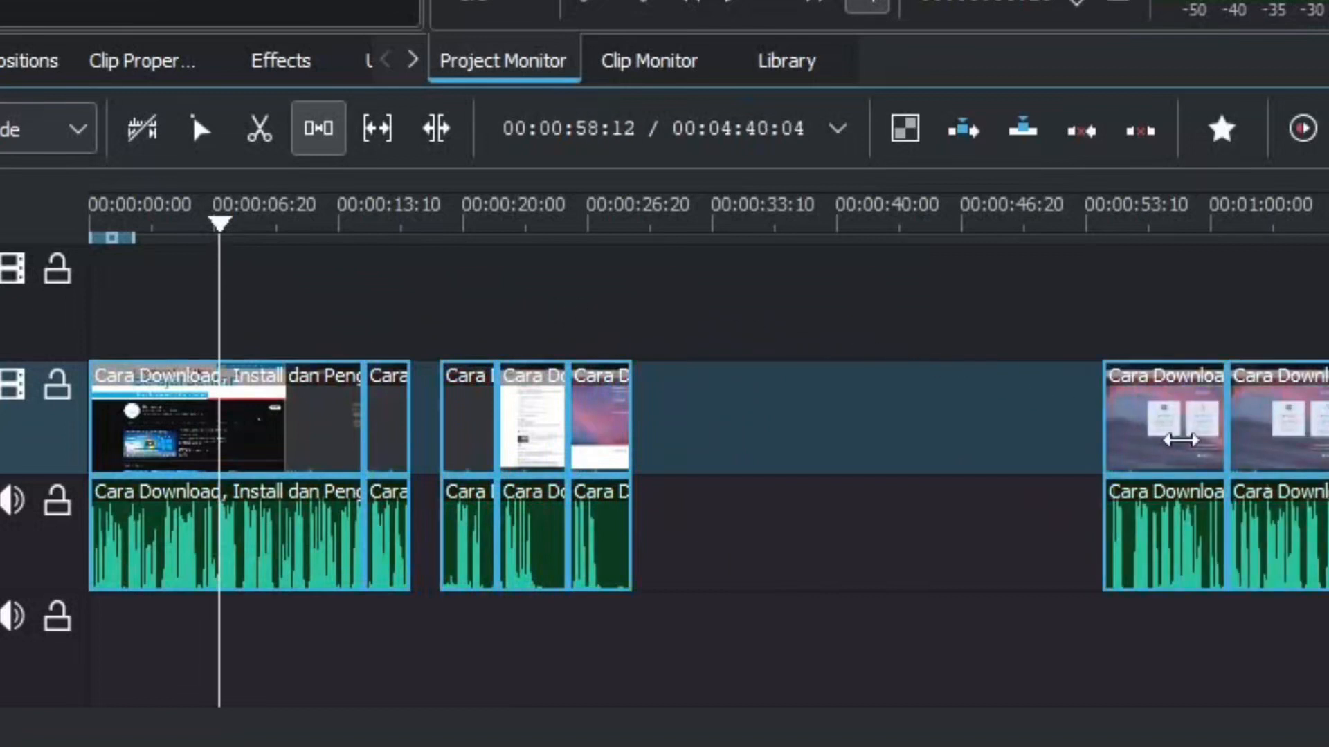
Rework the gaps with the Spacer tool, placing the sixth clip at about 44 seconds and the eighth at about 1 min 27 s
key("s")
left_click_drag(1181, 440, 1169, 387)
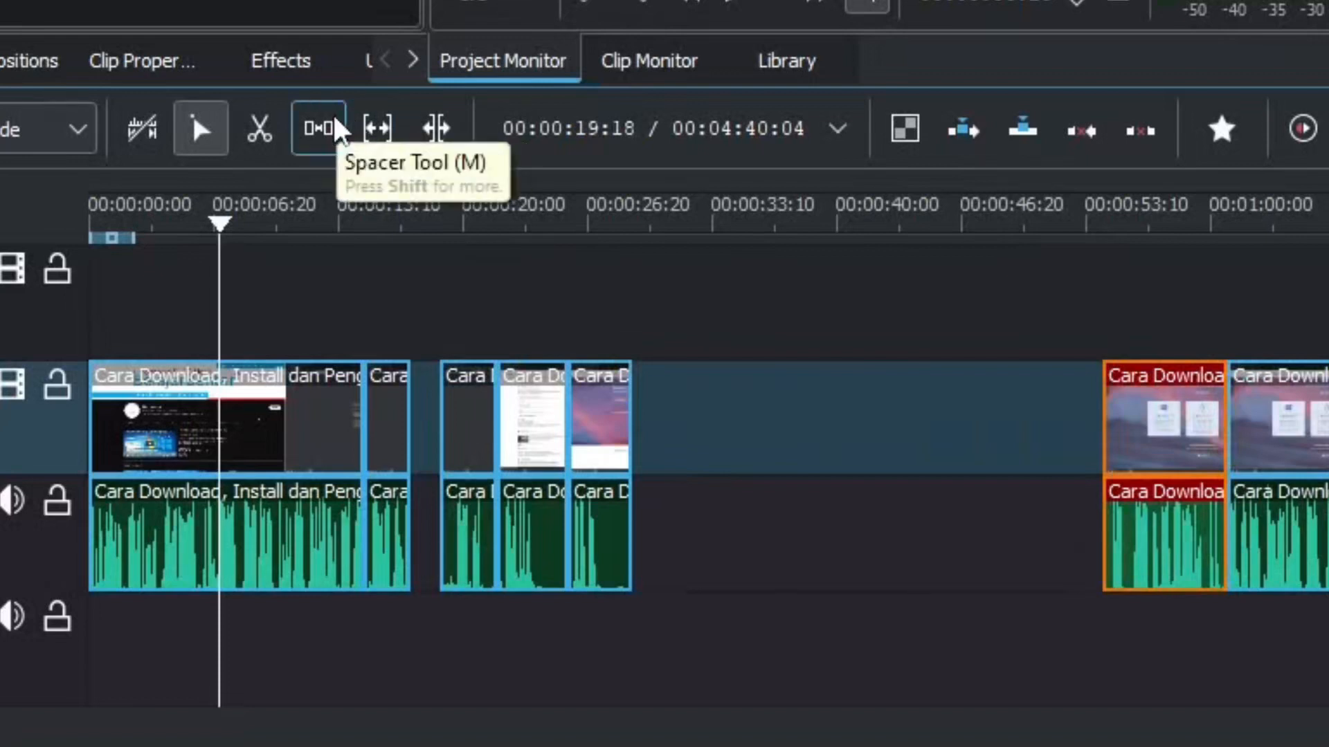
left_click(319, 128)
left_click_drag(1005, 332, 1328, 335)
left_click_drag(501, 311, 1327, 311)
left_click_drag(345, 313, 1328, 305)
left_click_drag(1328, 311, 44, 332)
left_click_drag(1076, 333, 263, 339)
left_click_drag(1328, 301, 890, 296)
left_click_drag(1254, 285, 1328, 285)
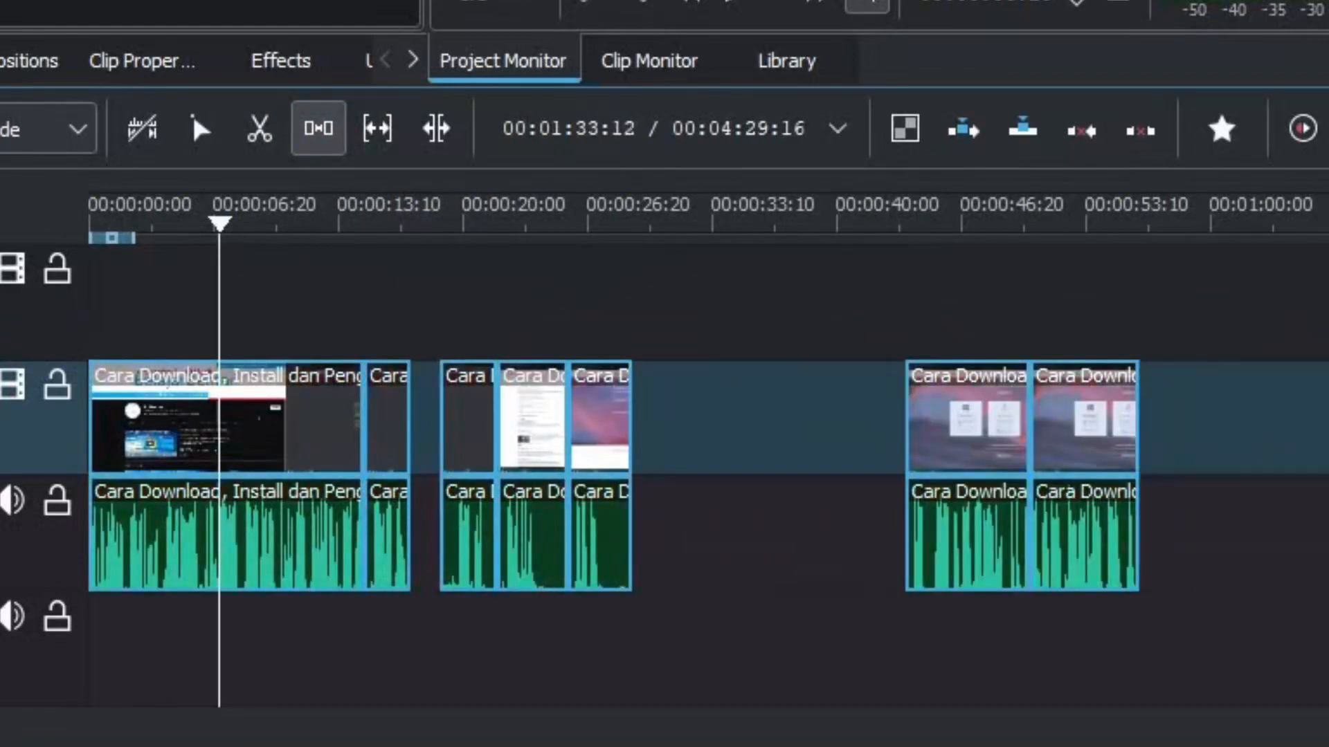
key("s")
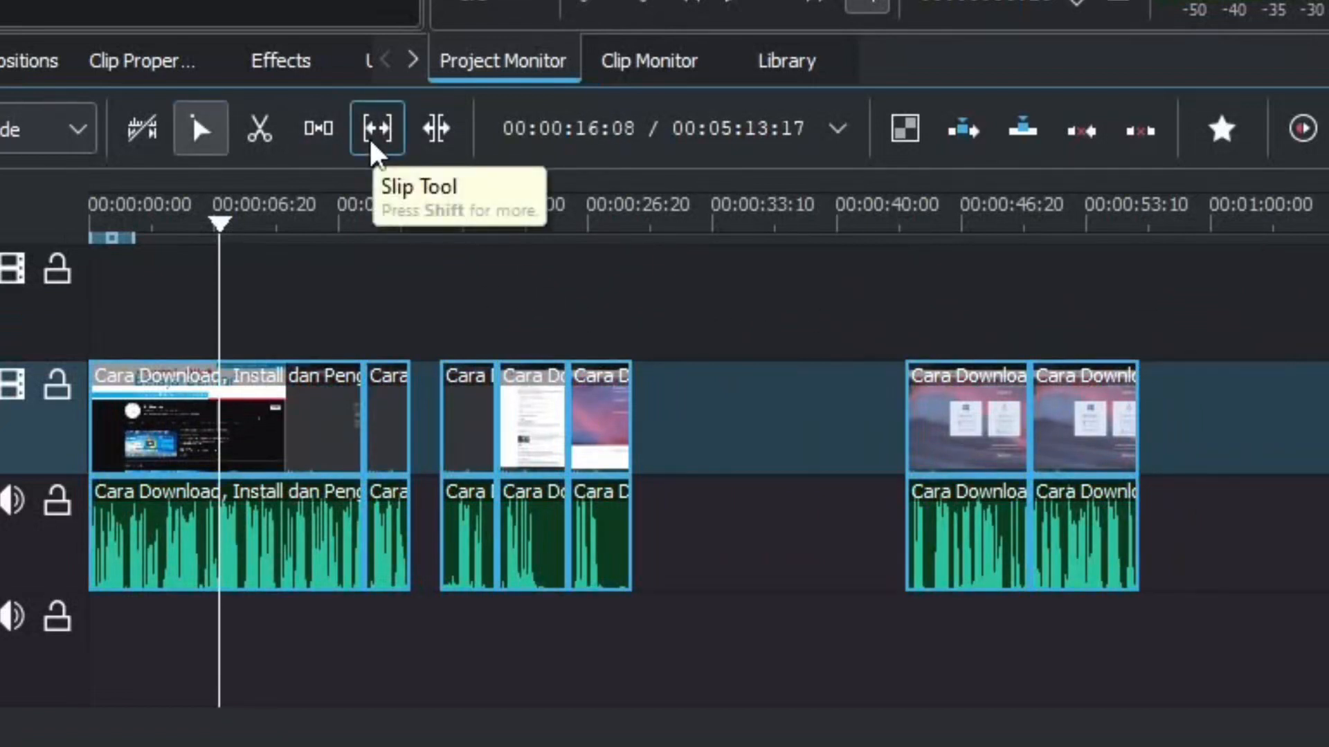
Slip the sixth clip's footage so its in and out points are 00:00:48:21 and 00:00:55:10
key("shift")
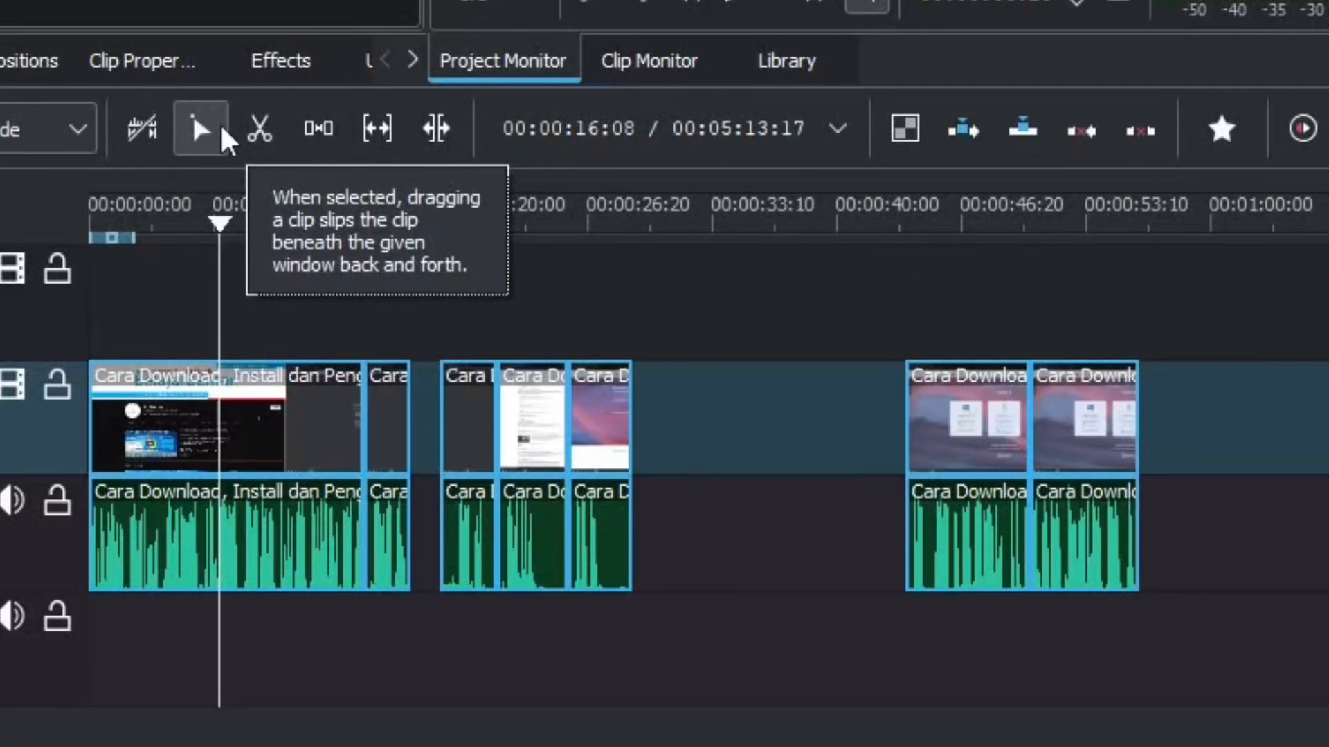
left_click(259, 125)
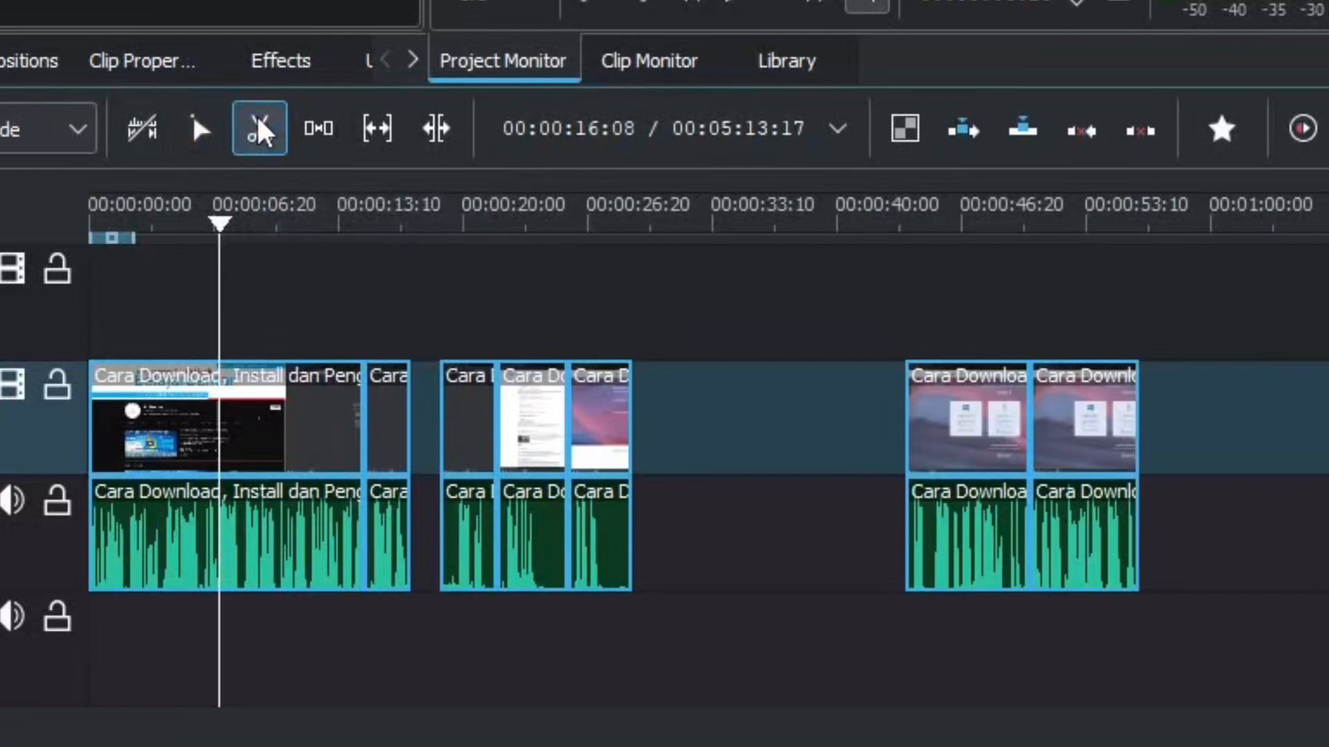
left_click(315, 129)
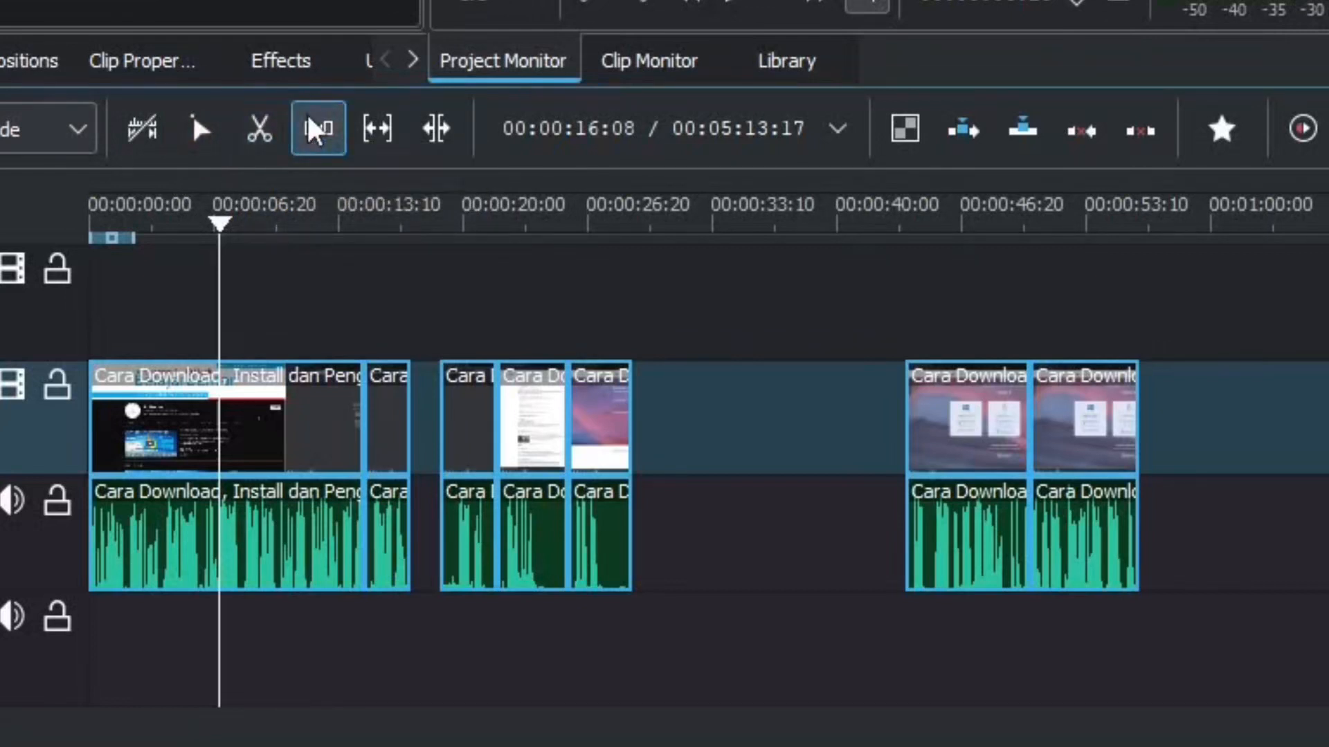
left_click(365, 127)
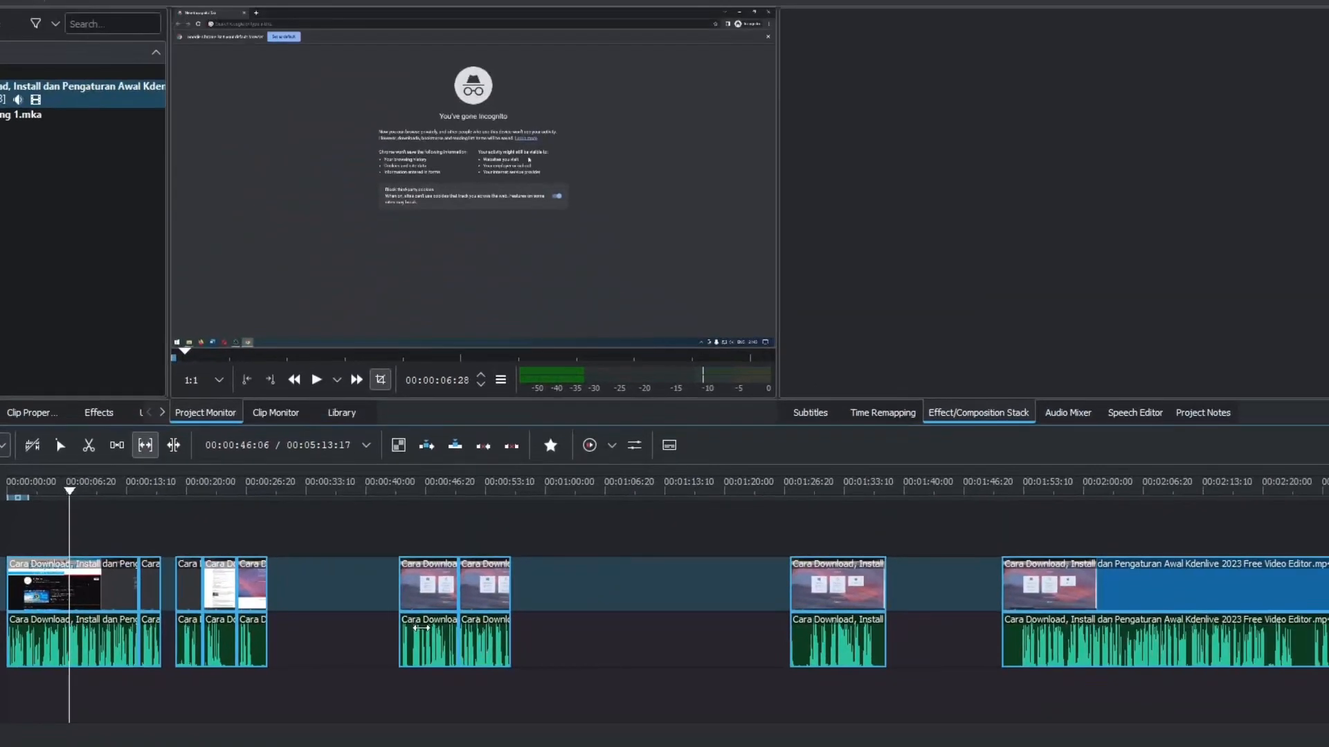
left_click_drag(420, 628, 373, 645)
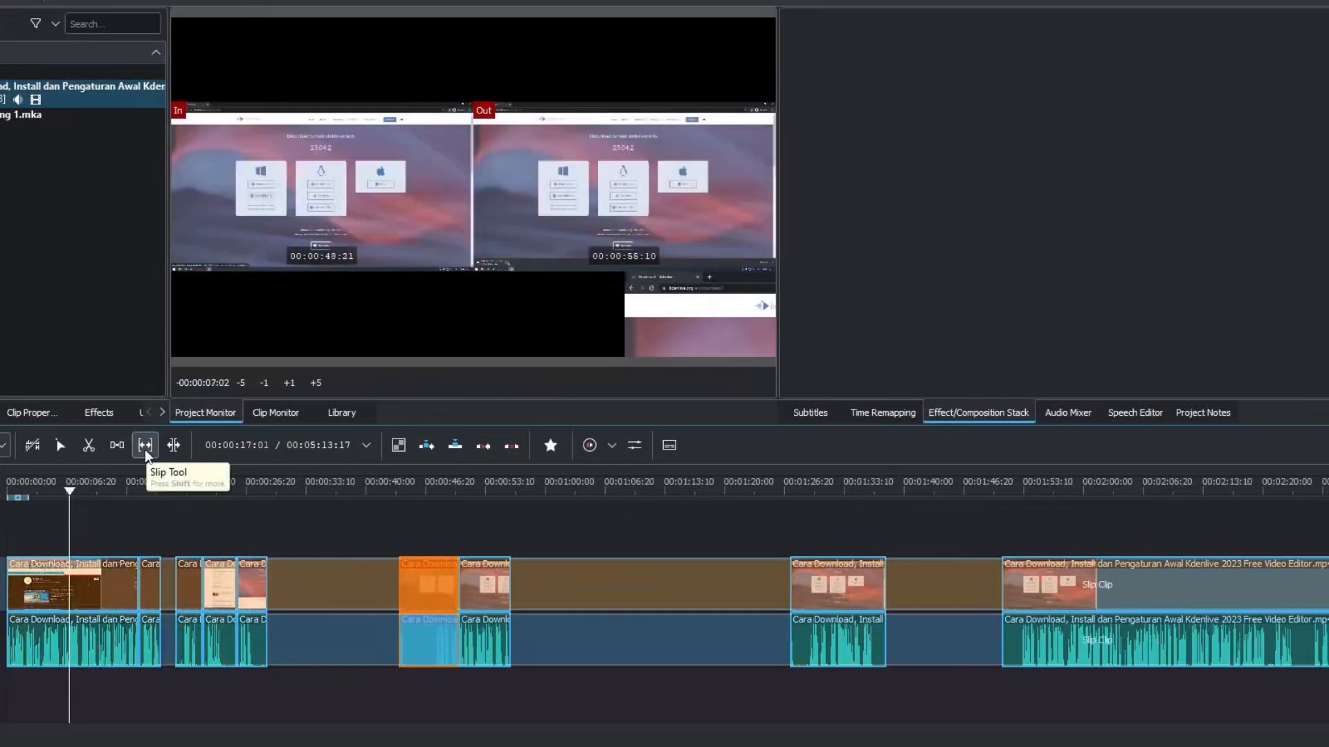
Slip the footage inside the eighth clip, at about 1 min 27 s, and return to the Selection tool
left_click(145, 450)
left_click_drag(880, 625, 1145, 595)
left_click_drag(850, 590, 1041, 589)
key("s")
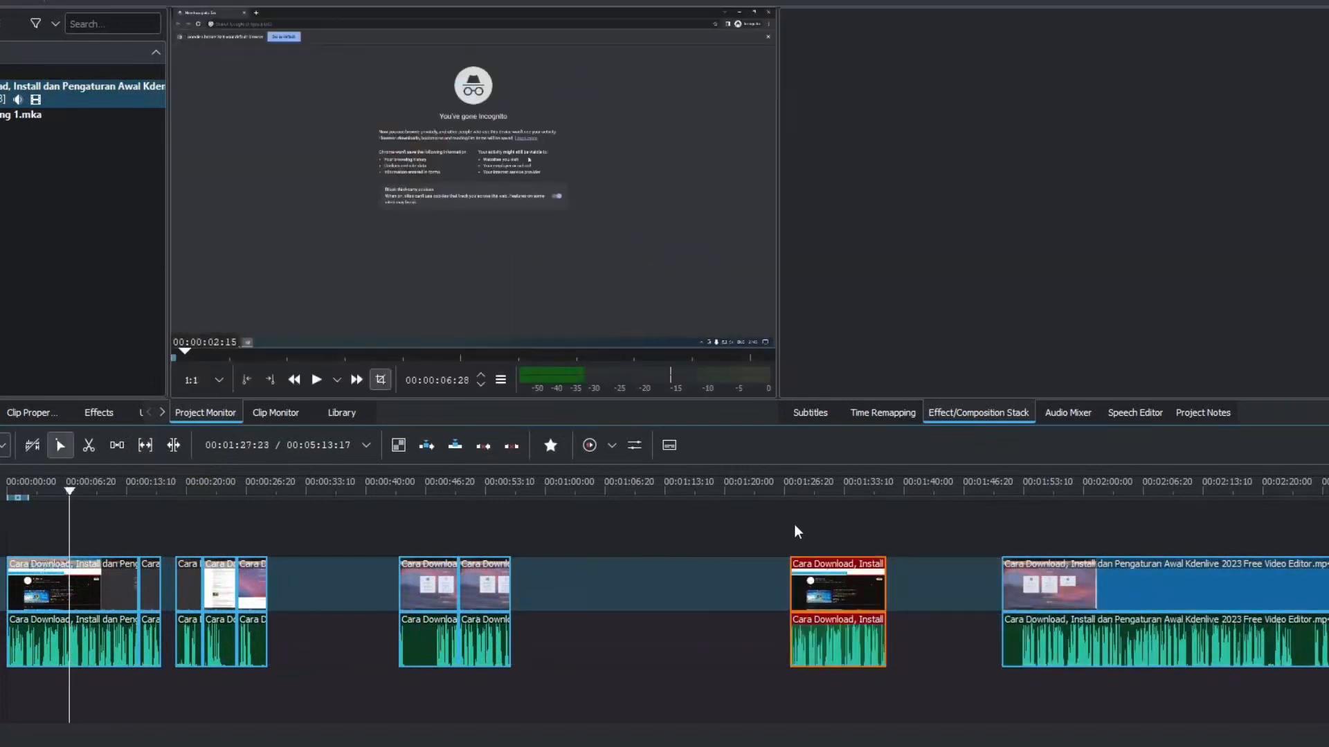
Preview the area around the eighth clip and move that clip to start at about 1 min 23 s on V1
left_click(795, 525)
key("space")
key("space")
left_click_drag(825, 586, 770, 585)
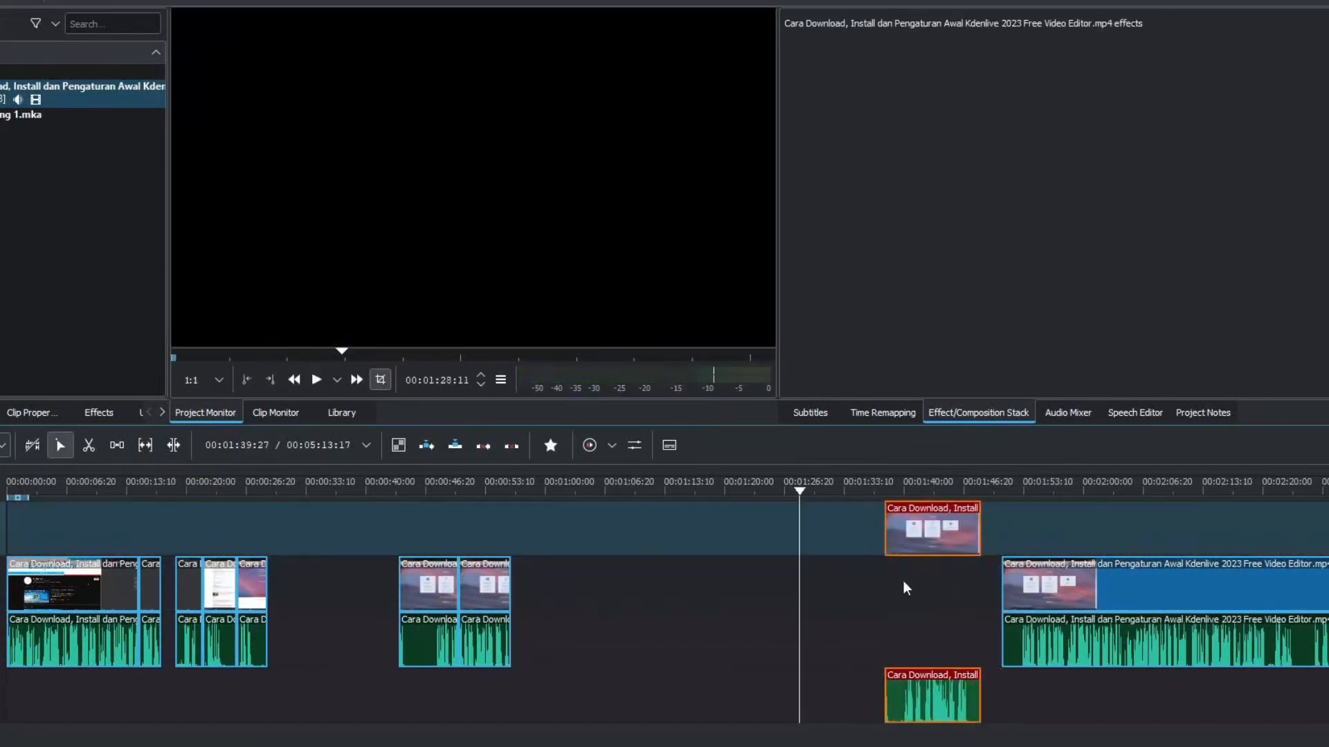
left_click(903, 580)
key("space")
key("space")
left_click(901, 545)
Preview the sixth clip and move it up to track V2, starting at 00:00:40:29
left_click(400, 527)
key("space")
left_click_drag(442, 573, 417, 533)
key("space")
Move the seventh clip on V1 to start at the playhead position, 00:00:46:14
left_click_drag(484, 585, 853, 586)
left_click(142, 448)
key("s")
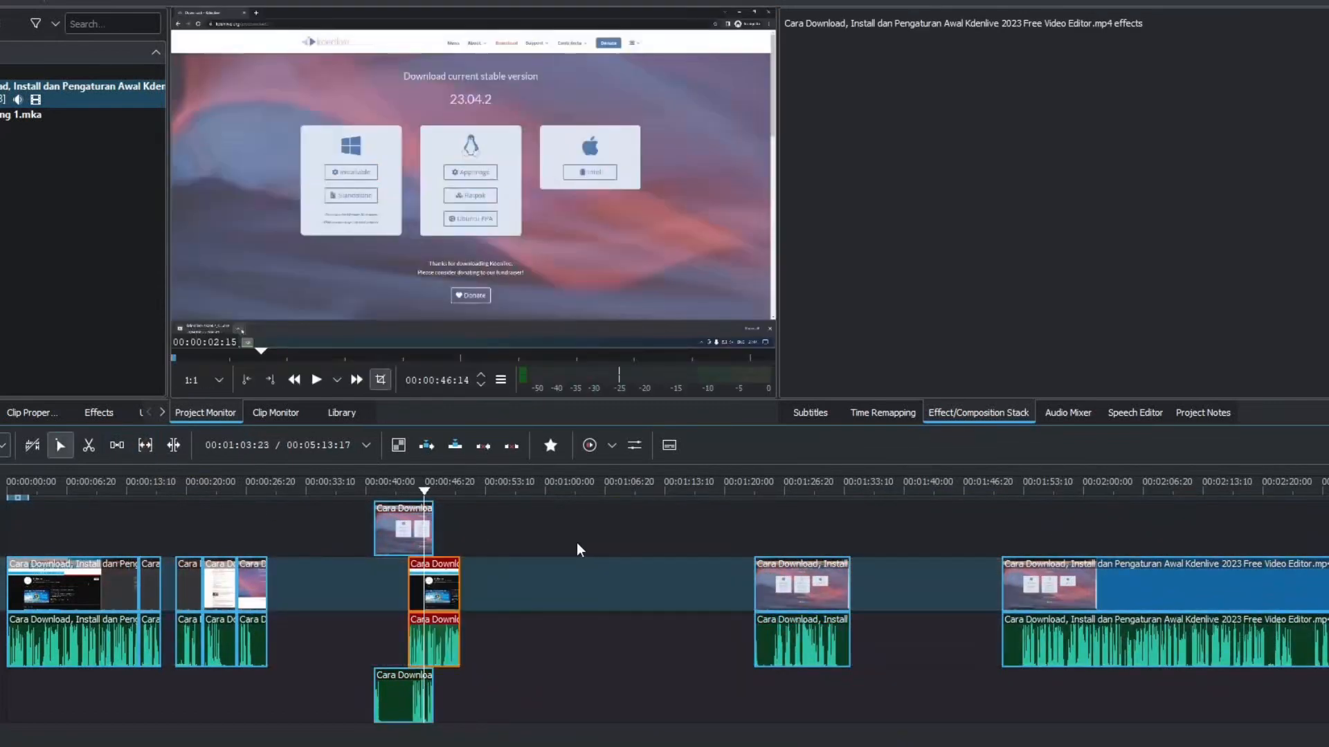
mouse_move(456, 593)
left_mouse_down()
mouse_move(478, 592)
mouse_move(517, 534)
mouse_move(528, 592)
mouse_move(454, 607)
left_mouse_up()
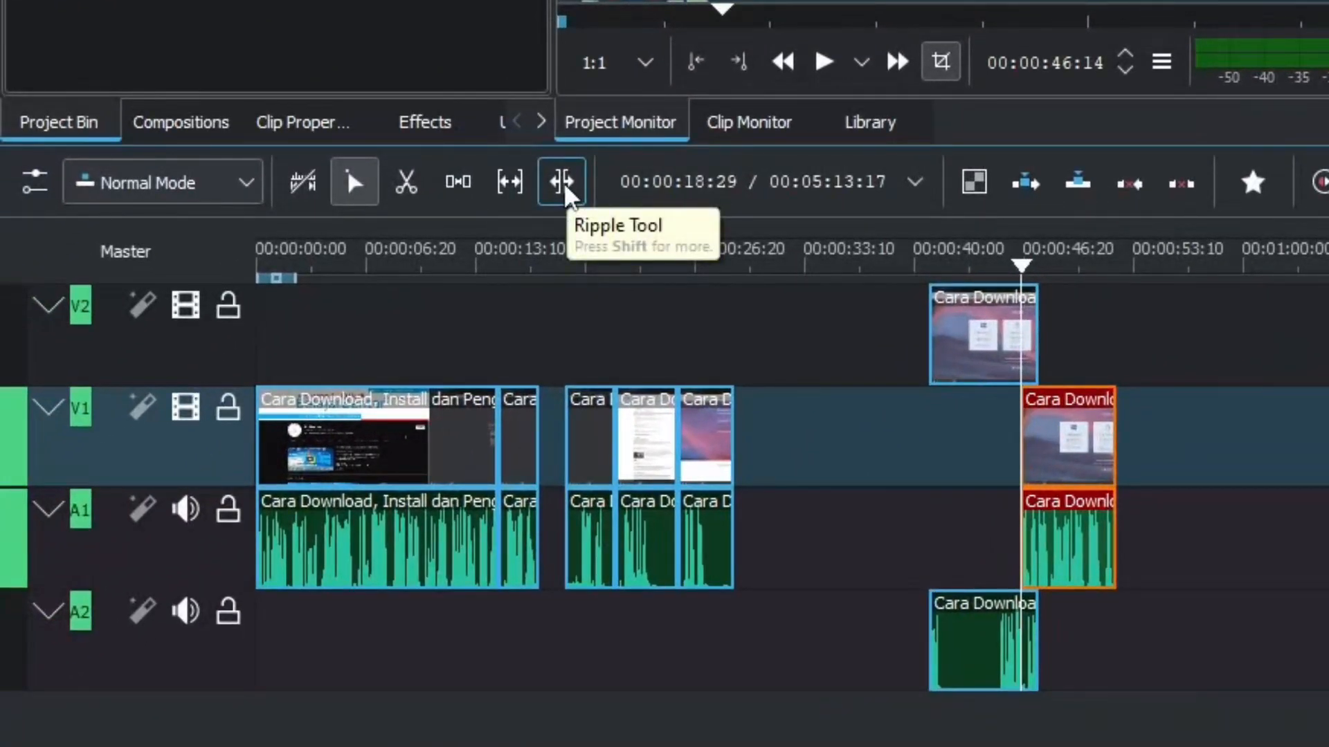
Lengthen the seventh clip on V1 with the Ripple tool to end at about 1 min 53 s, pushing the following clips along
key("shift")
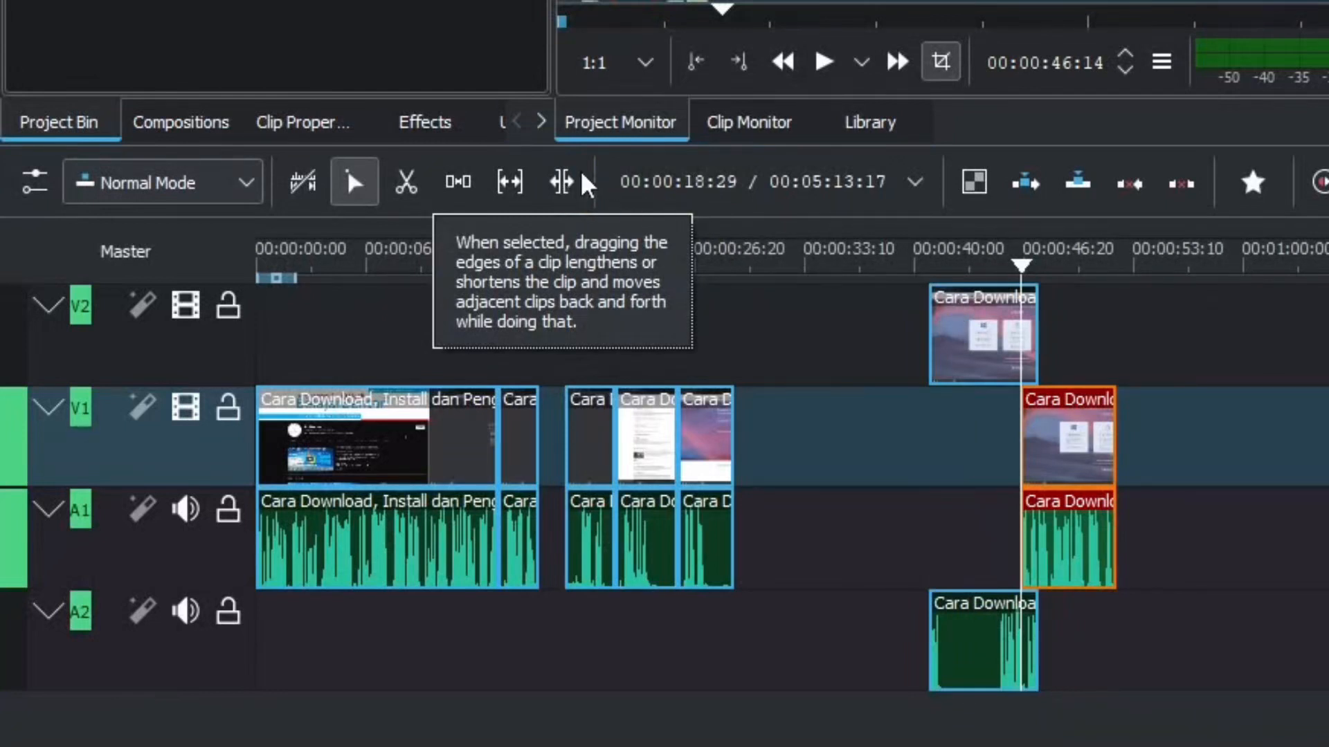
left_click(573, 182)
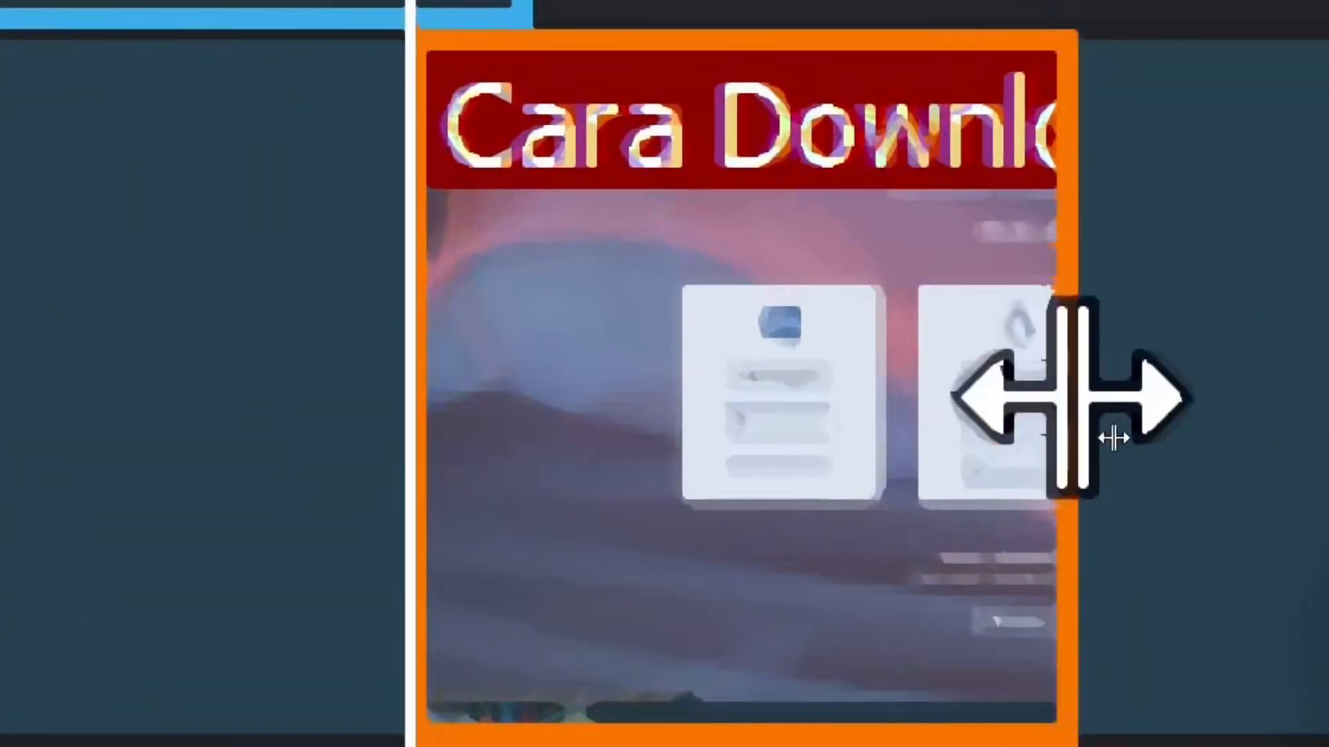
left_click_drag(1060, 377, 1326, 377)
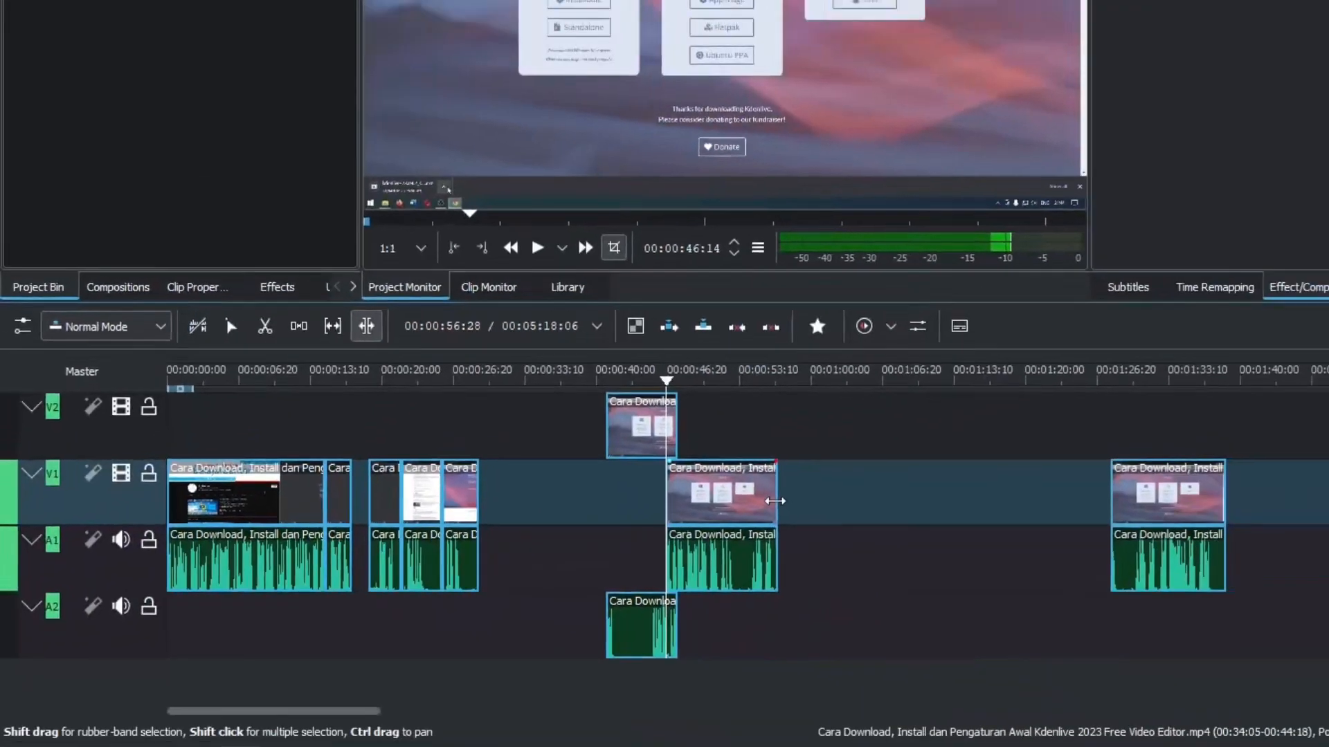
left_click_drag(1192, 454, 1225, 464)
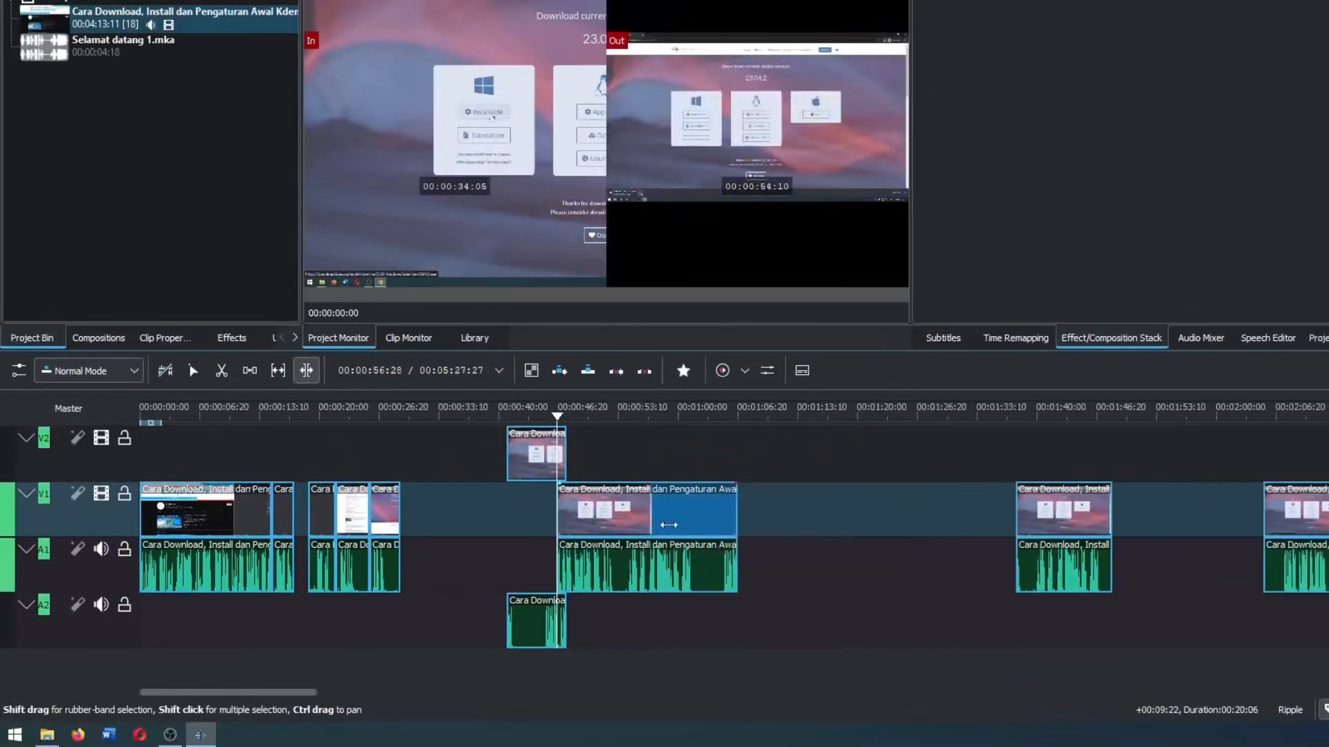
left_click_drag(669, 524, 1151, 518)
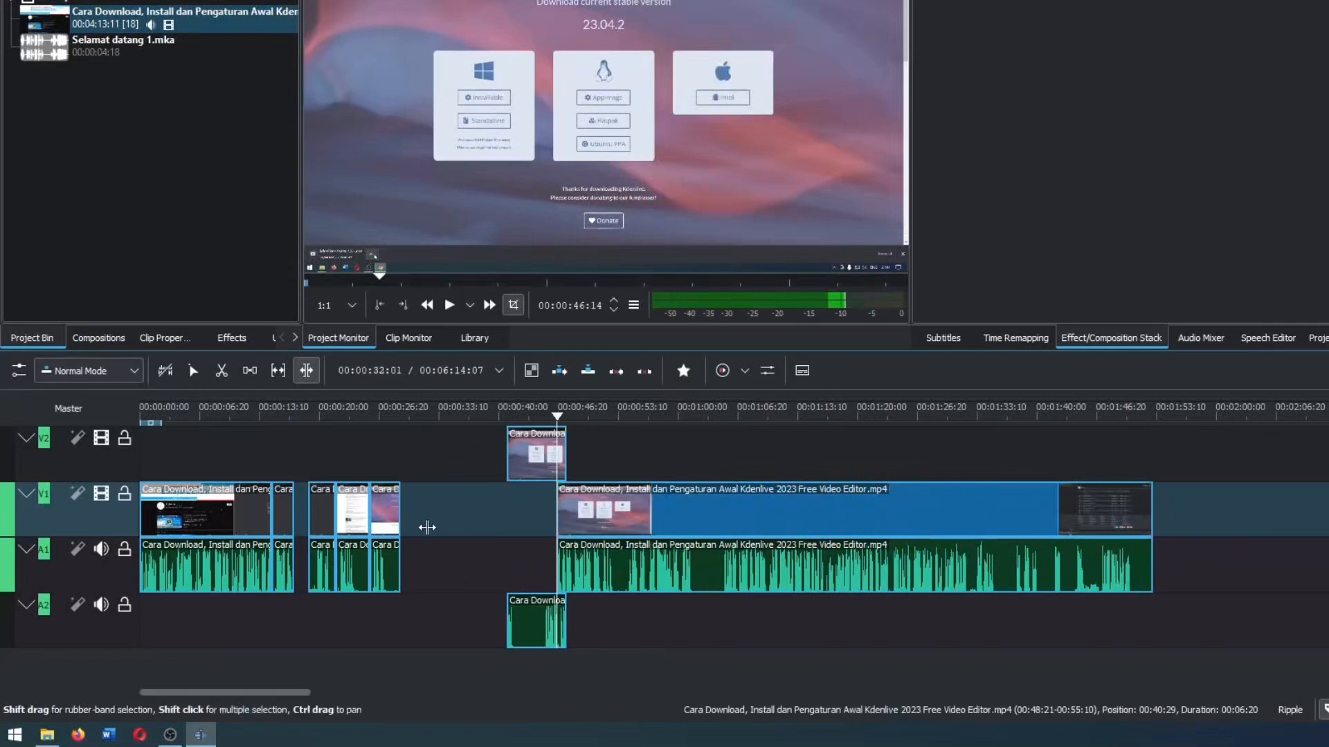
Extend the end of the fifth clip on V1 to about 37 seconds with the Selection tool
key("s")
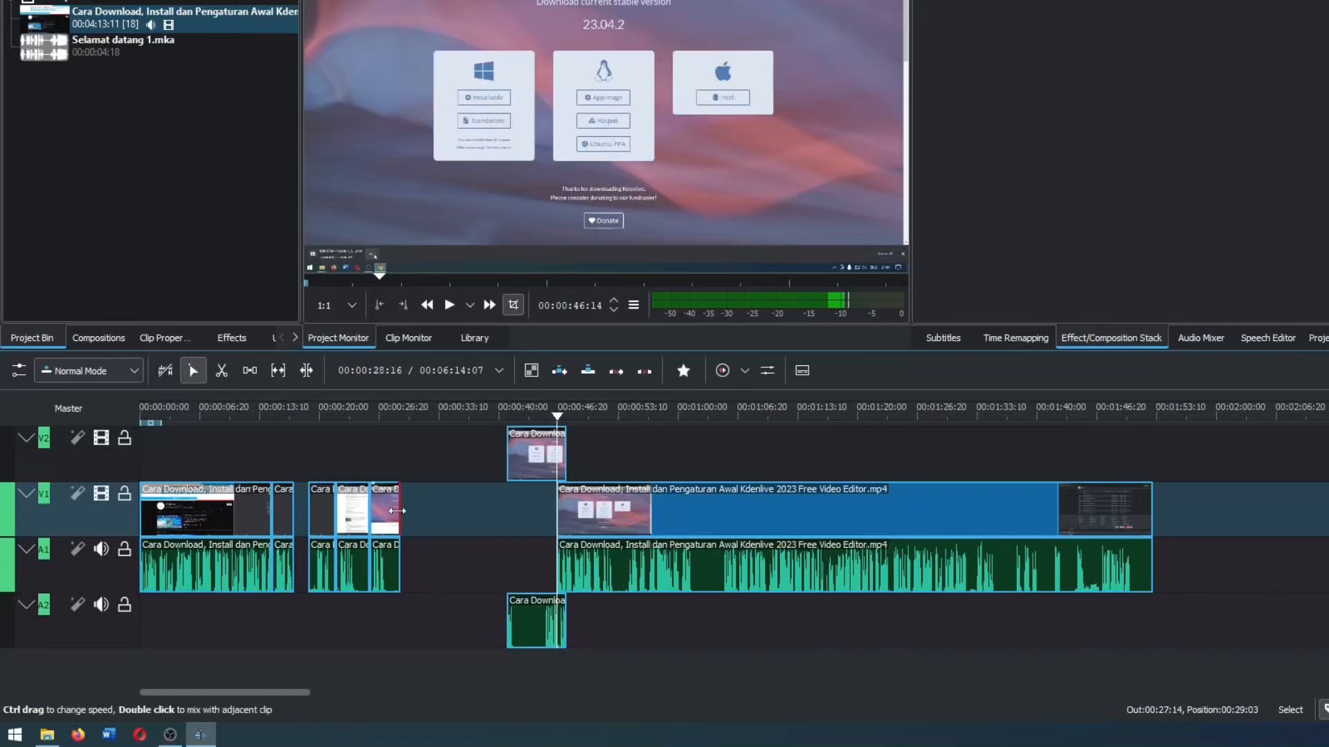
left_click_drag(397, 510, 469, 522)
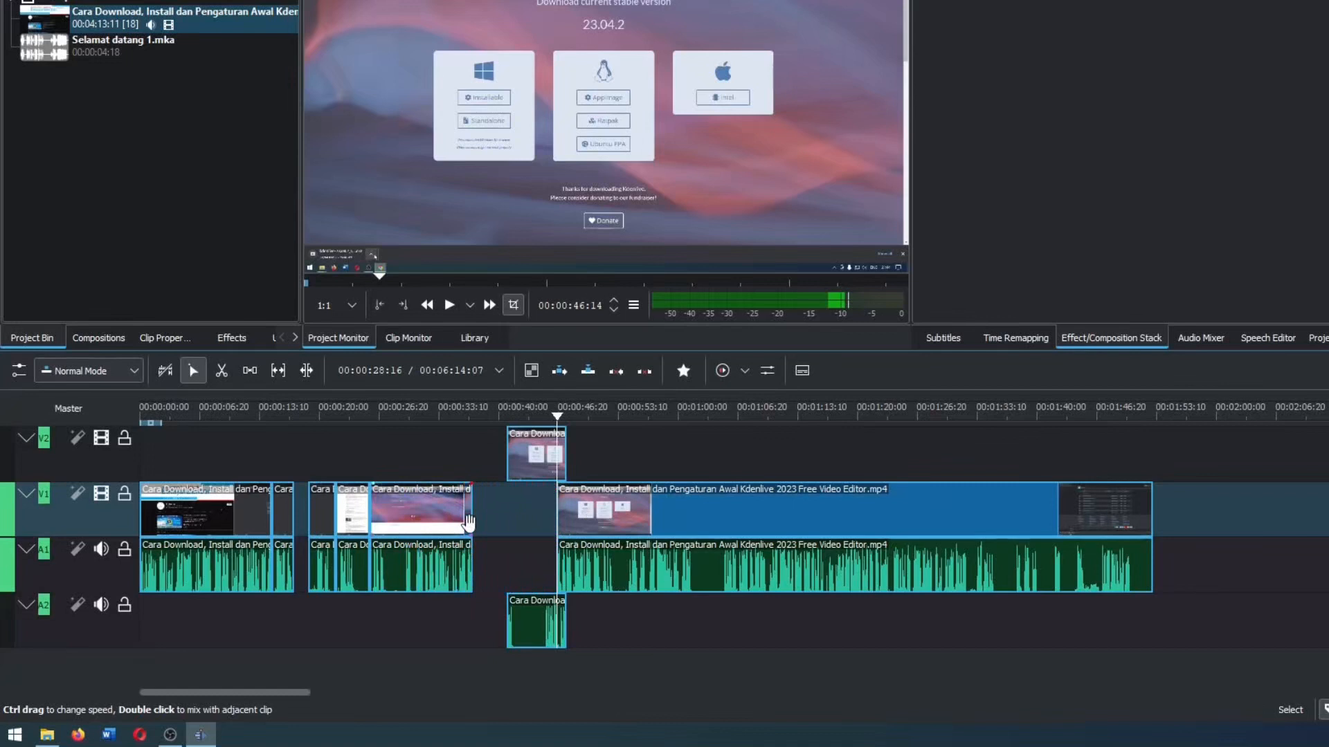
Ripple the fifth clip's end on V1 to about 1 min 6 s, then the fourth clip's end to 00:01:19:03
left_click(306, 371)
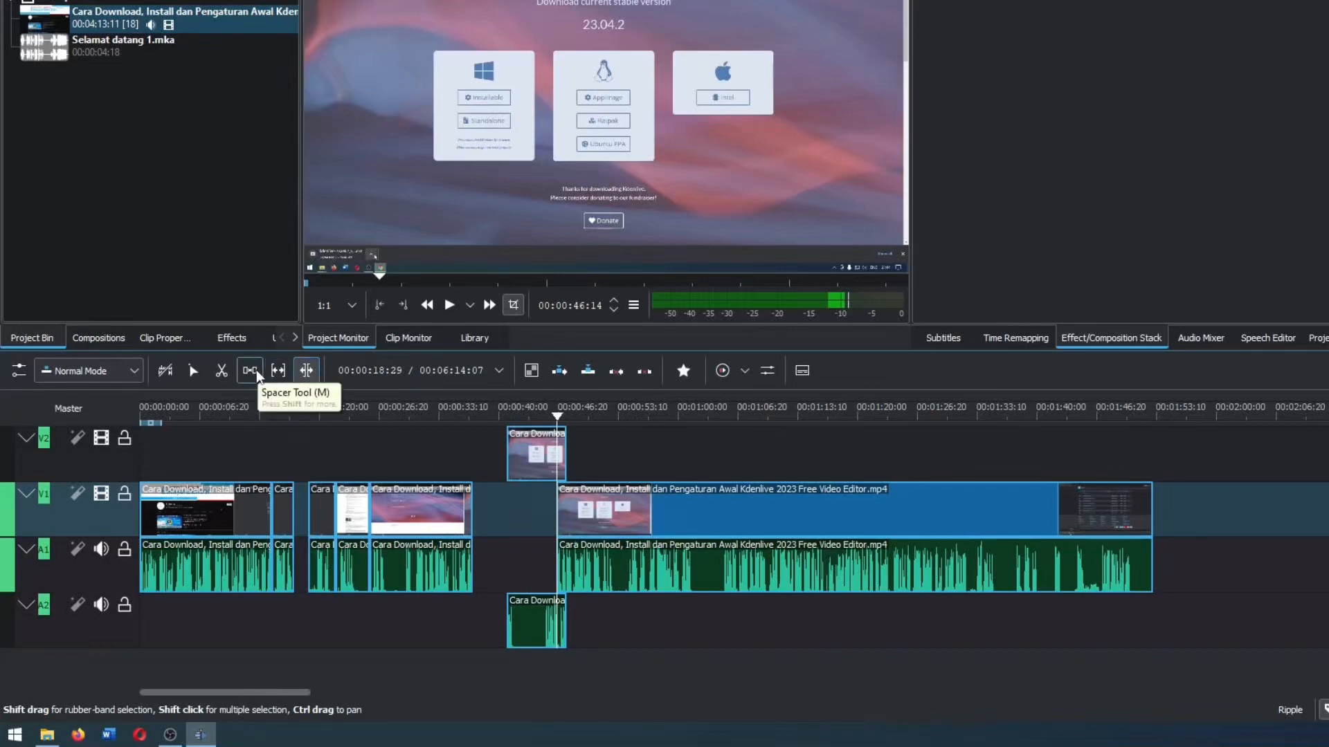
left_click_drag(468, 502, 723, 511)
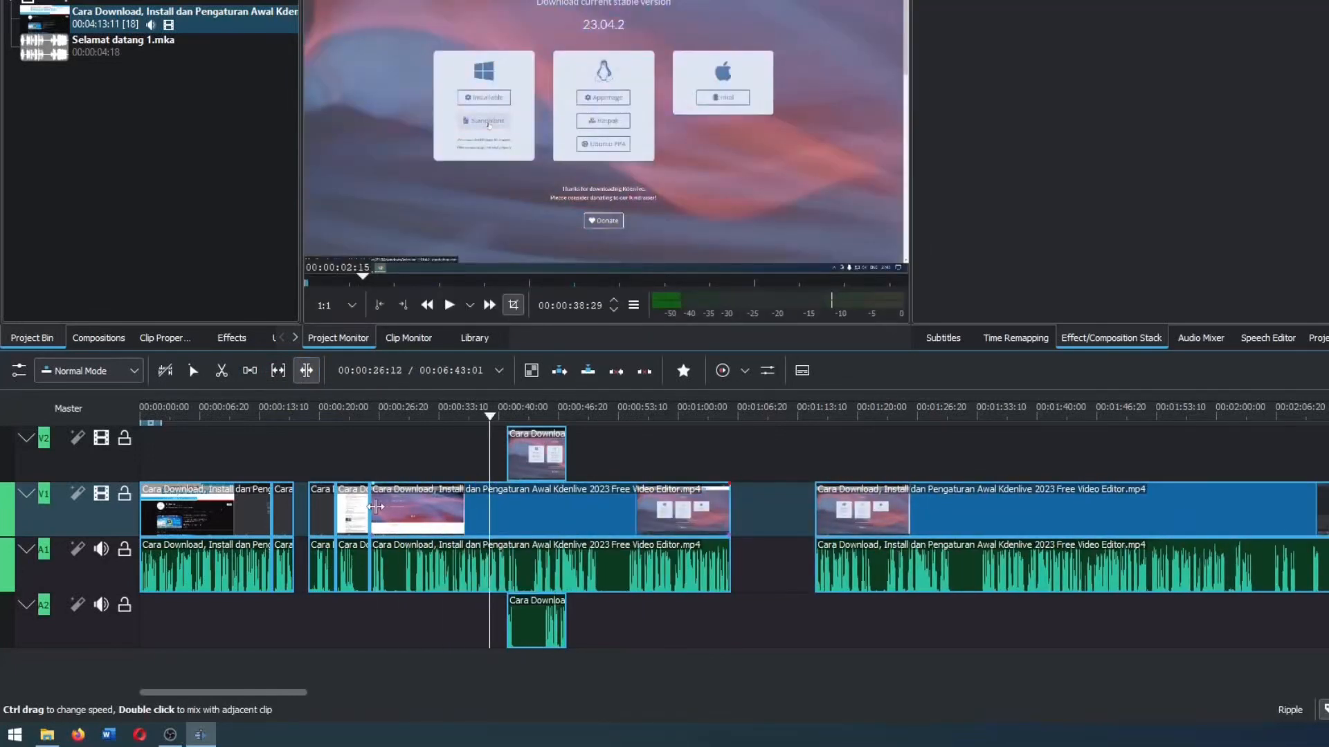
left_click_drag(371, 507, 935, 519)
Lengthen the one-frame fifth clip on V1 by about 17 frames with the Ripple tool
scroll(840, 512, "up", 6)
scroll(1005, 514, "up", 3)
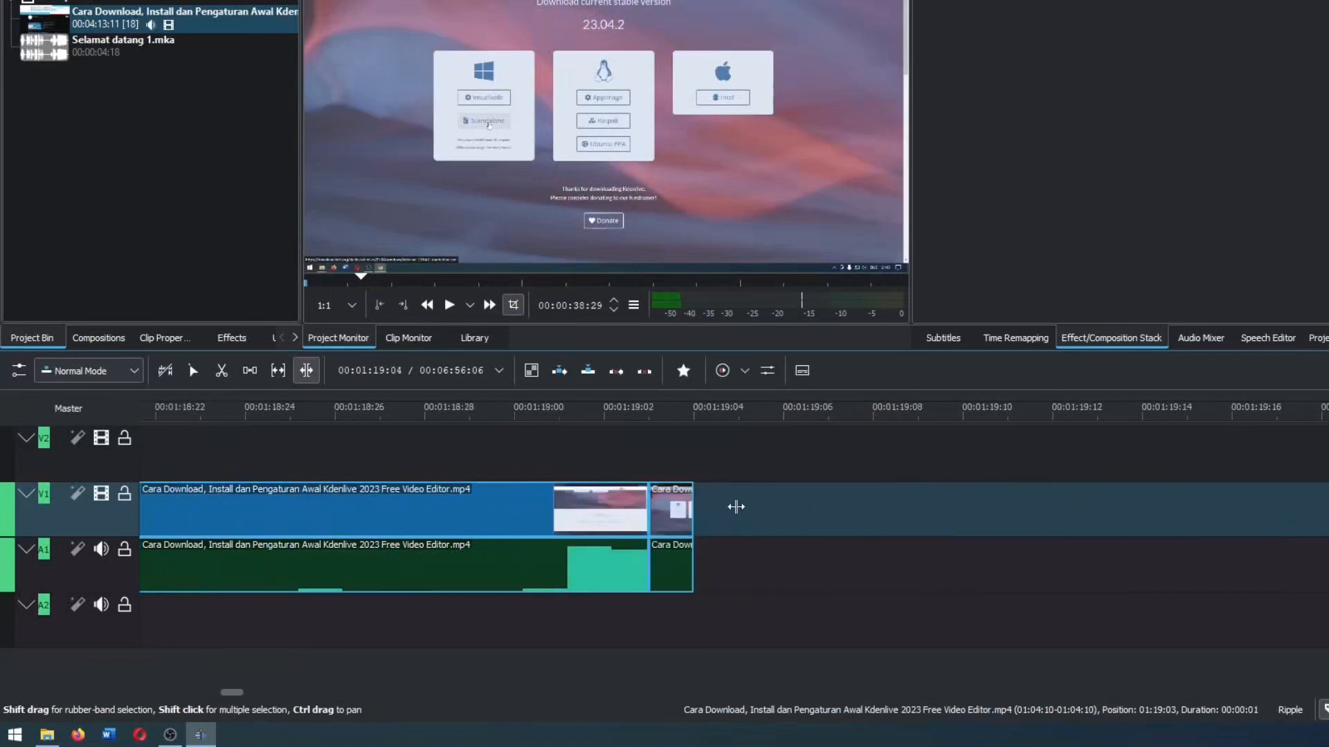
left_click_drag(688, 518, 1328, 518)
scroll(1254, 516, "down", 5)
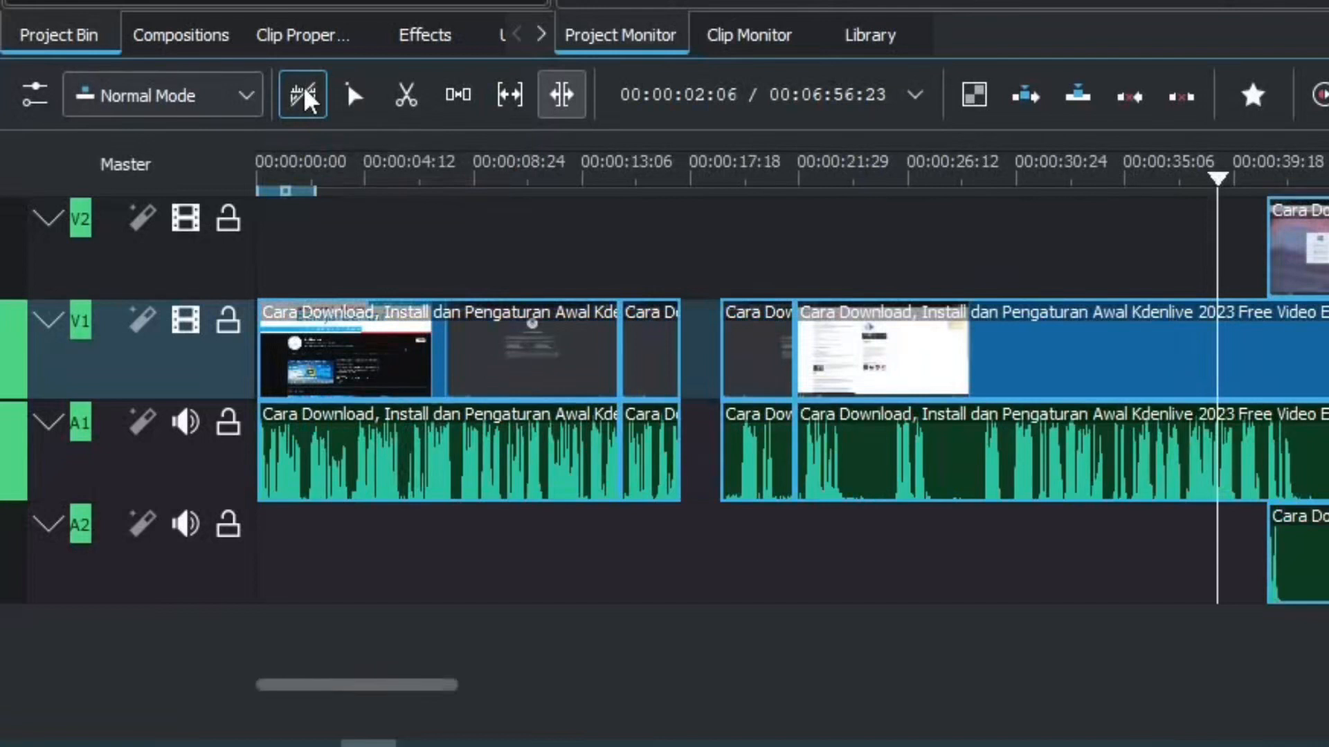
Toggle the use of the timeline zone for inserts several times, ending with it enabled
left_click(305, 91)
left_click(305, 92)
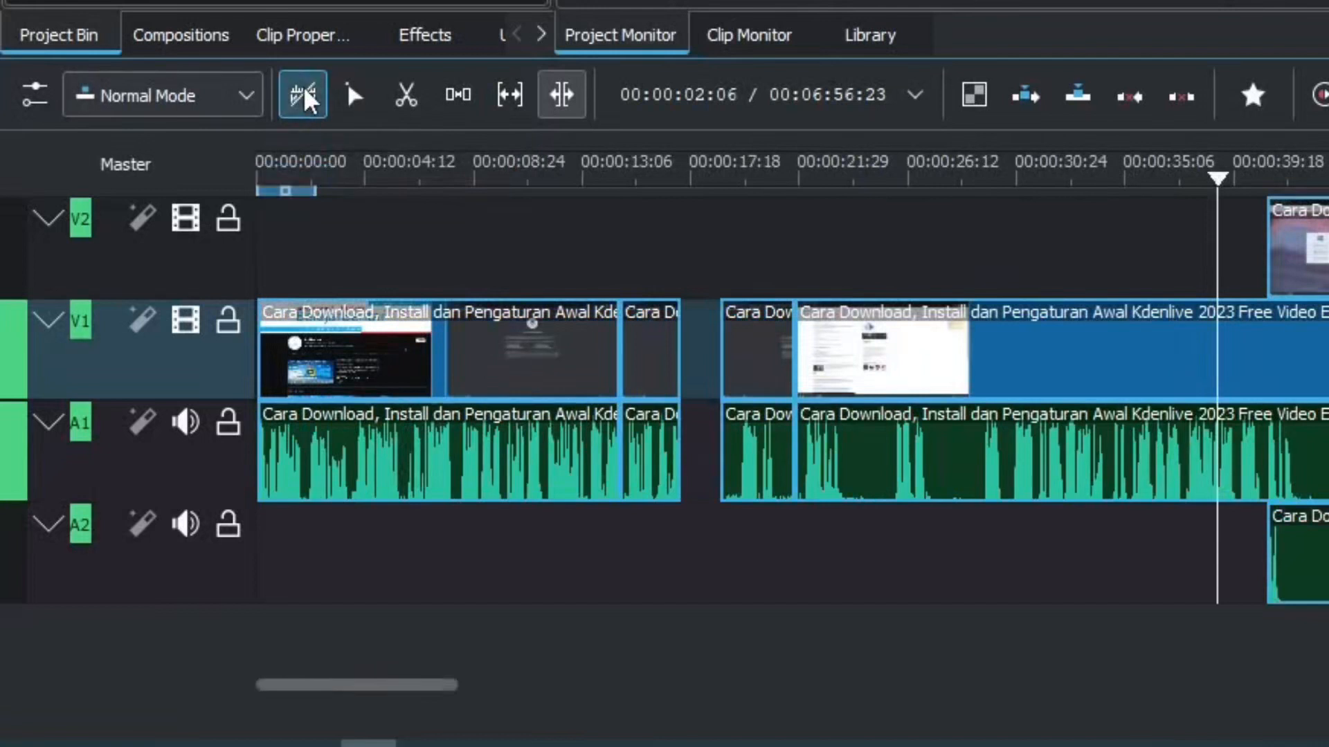
left_click(305, 92)
left_click(305, 91)
left_click(306, 91)
left_click(305, 91)
left_click(305, 94)
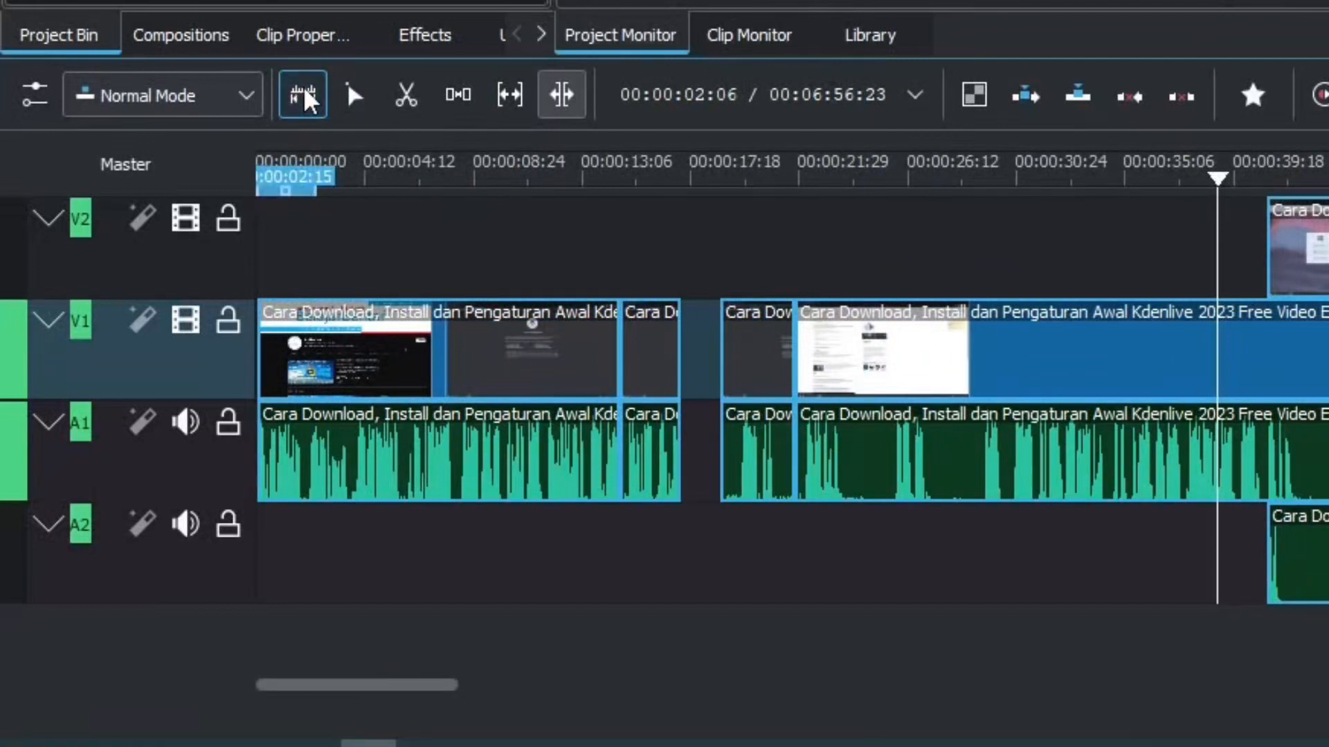